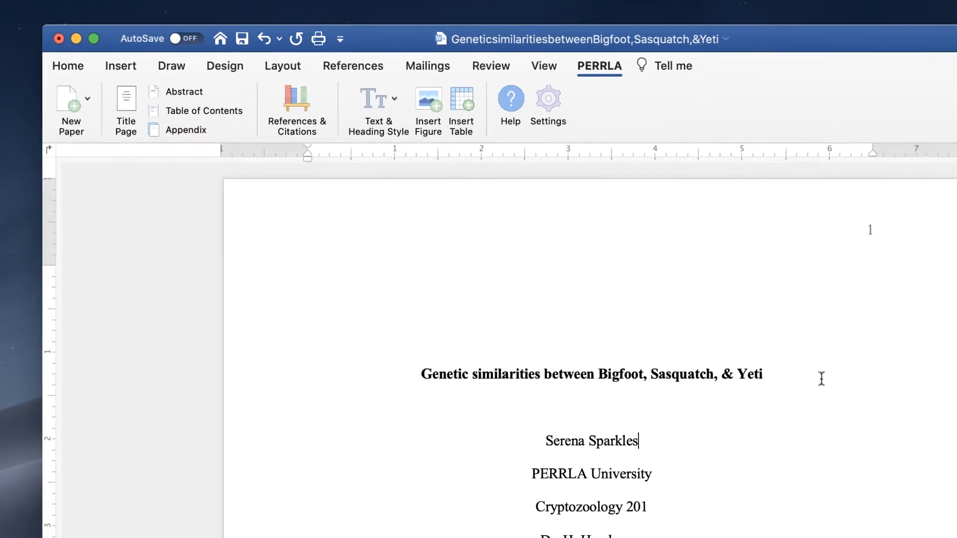
Look through the Bigfoot, Sasquatch and Yeti paper from its title page to the references, including the available file commands.
scroll(821, 379, "down", 15)
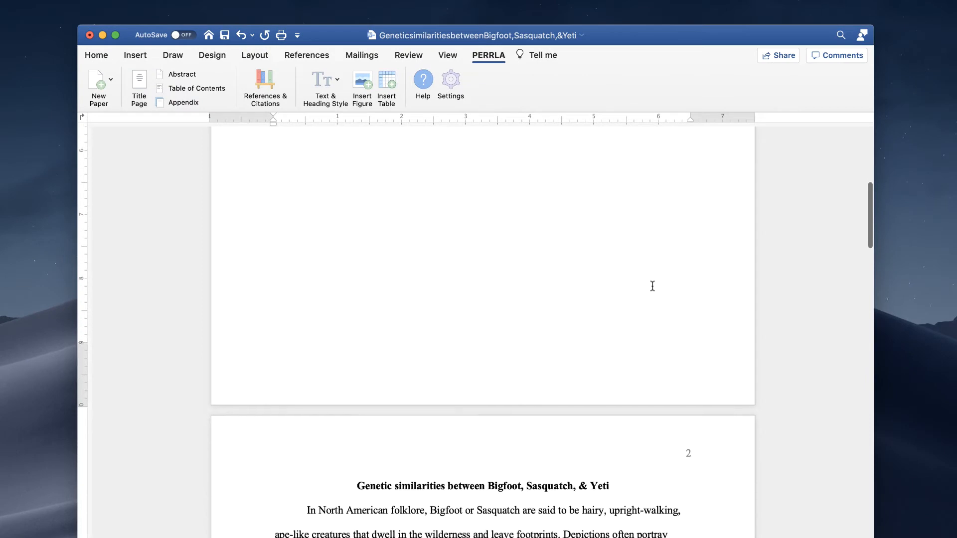
scroll(651, 286, "down", 20)
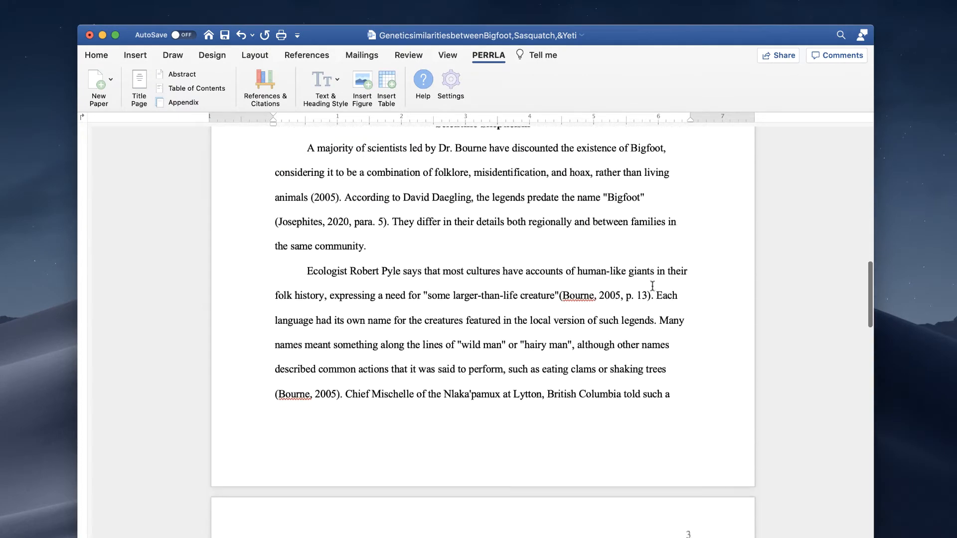
scroll(652, 285, "down", 20)
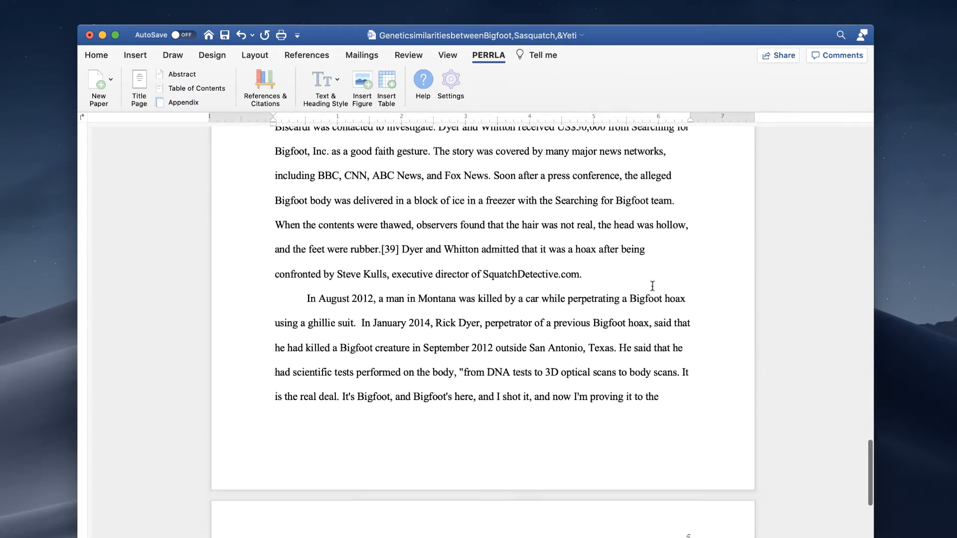
scroll(653, 286, "down", 15)
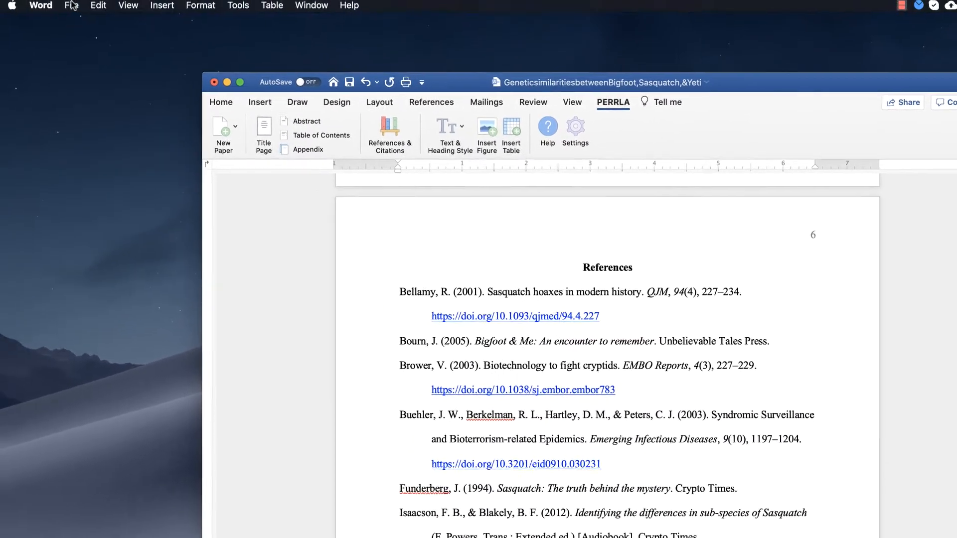
left_click(76, 6)
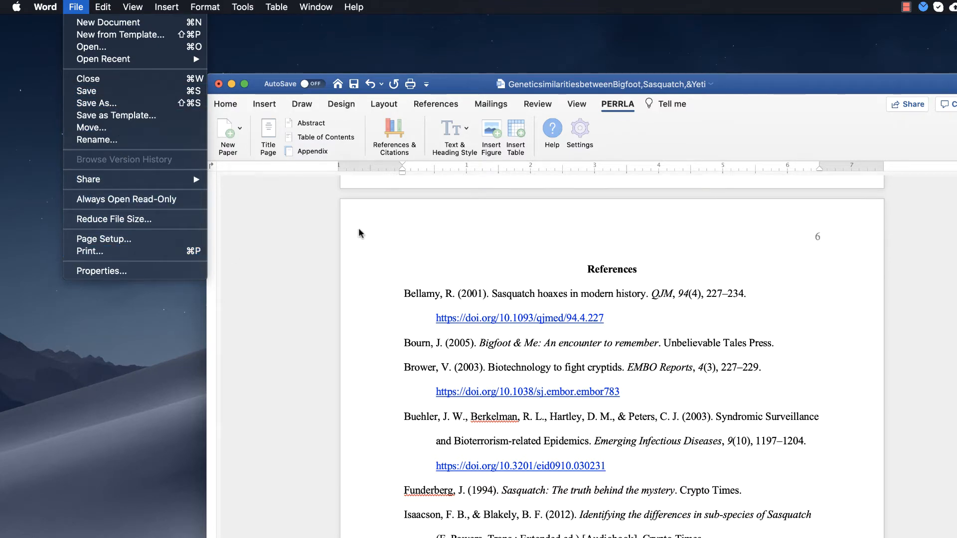
left_click(410, 226)
scroll(283, 179, "up", 15)
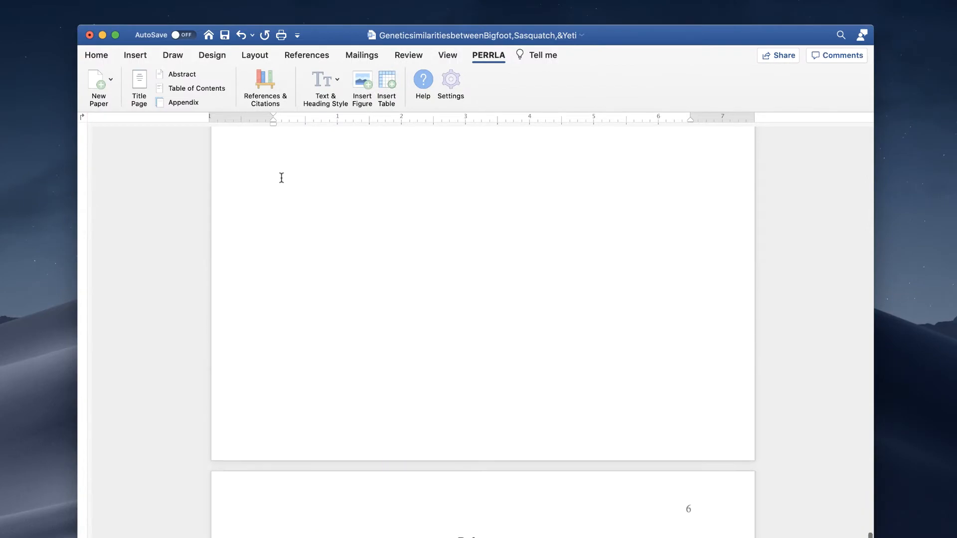
scroll(282, 177, "up", 20)
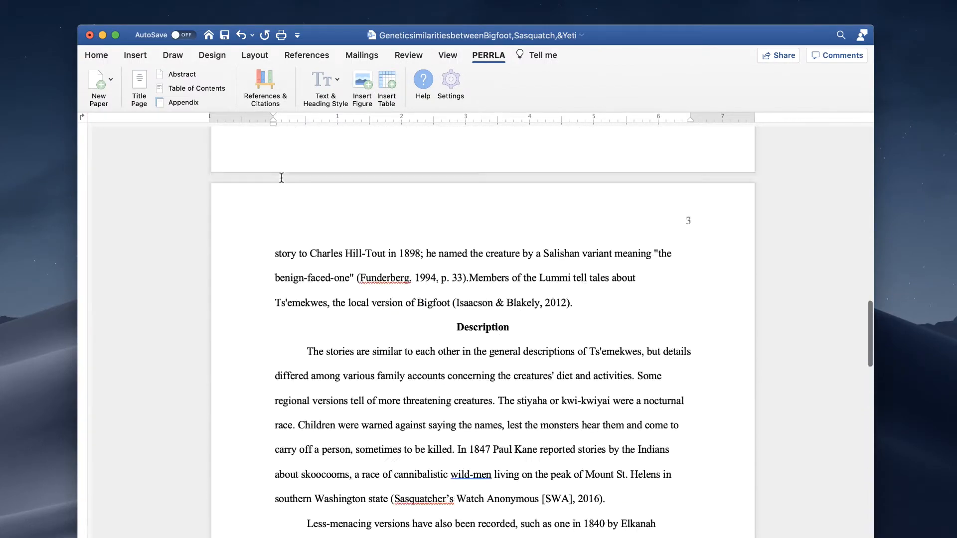
scroll(282, 177, "up", 5)
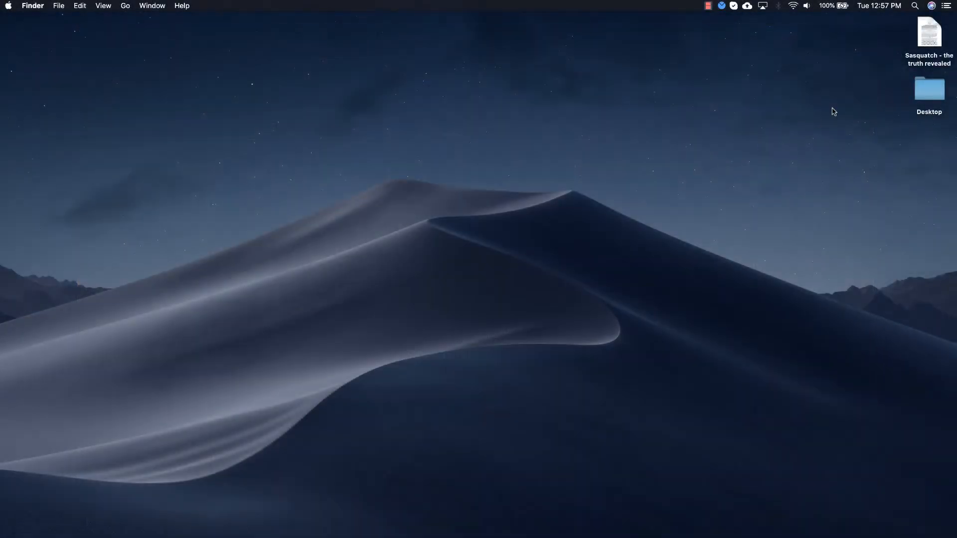
Open the "Sasquatch - the truth revealed" document from the desktop and start a new PERRLA APA 7 Research Paper.
double_click(922, 49)
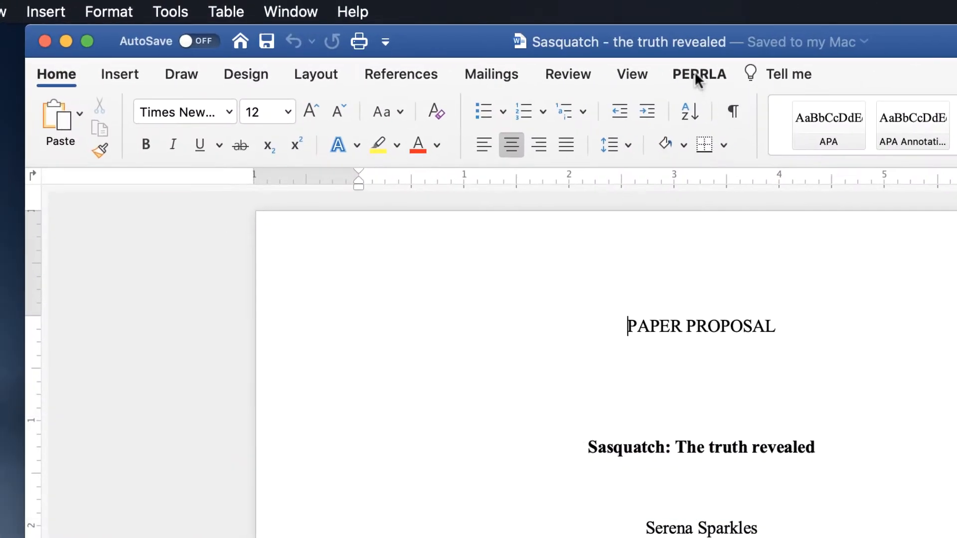
left_click(510, 46)
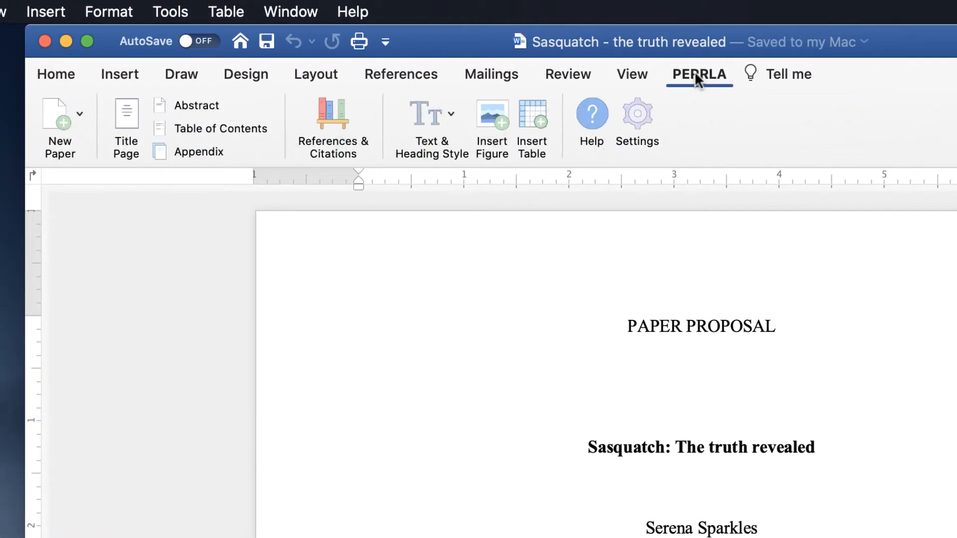
left_click(79, 114)
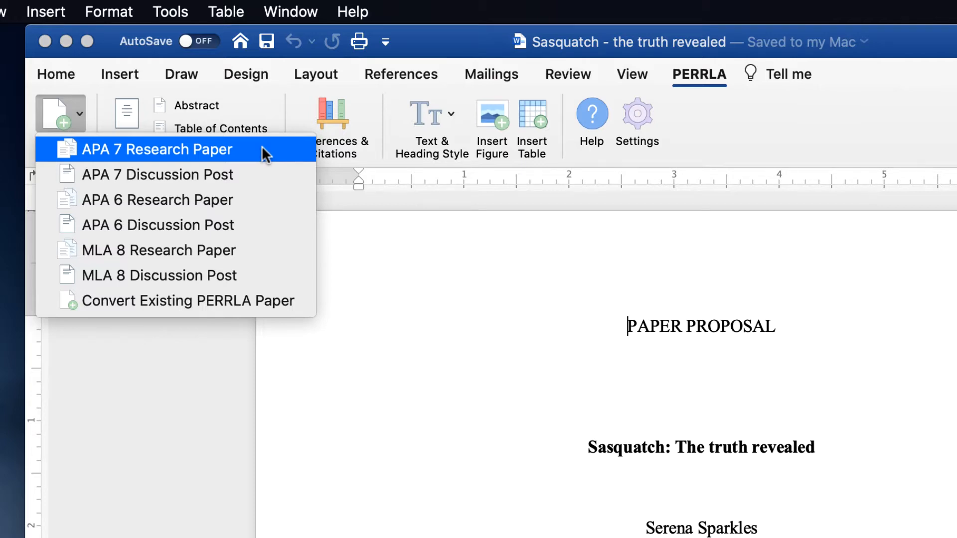
left_click(263, 148)
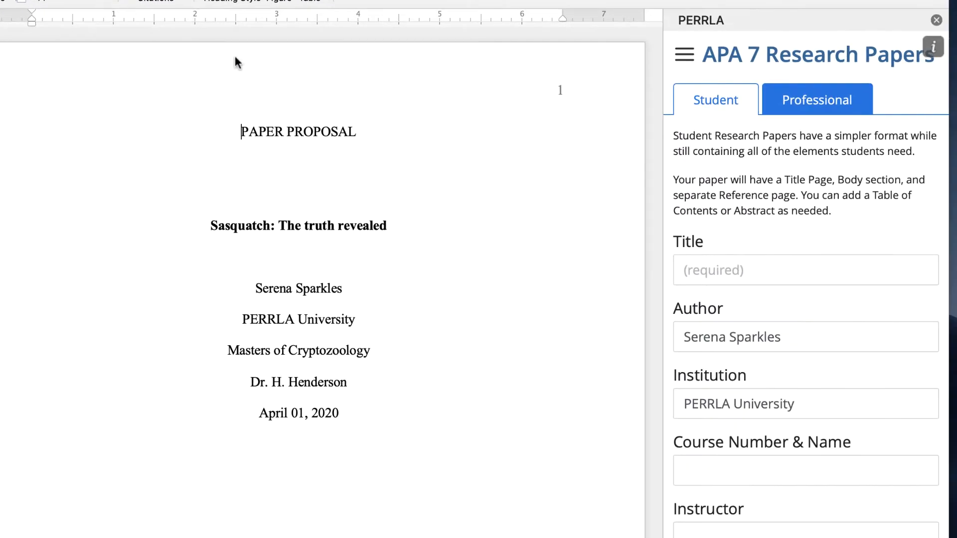
Enter "Sasquatch: The truth revealed" as the title of the new student paper.
left_click(730, 284)
type("Sasq")
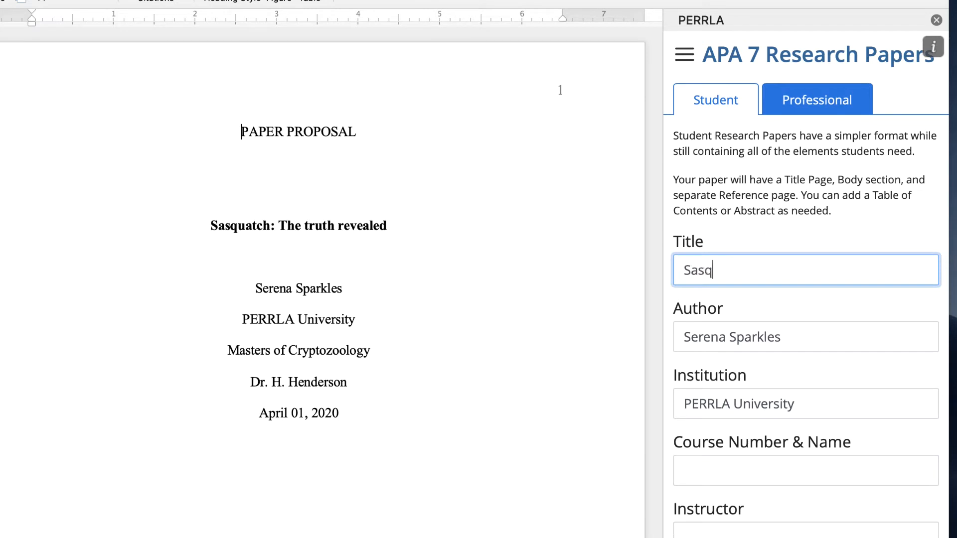
type("uatch: The truth revealed")
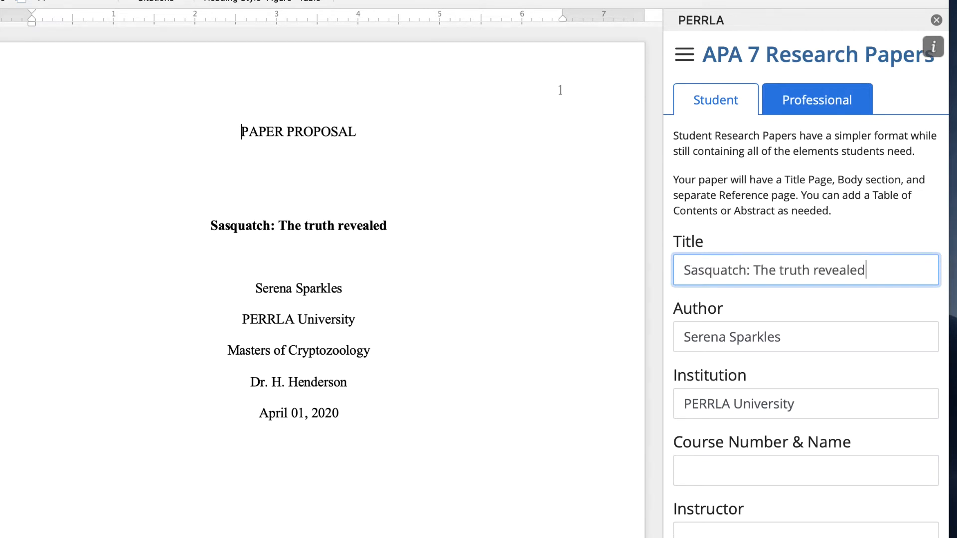
Fill in the instructor's name and the due date 04/01/2020 without a course name, and create the research paper.
left_click(712, 475)
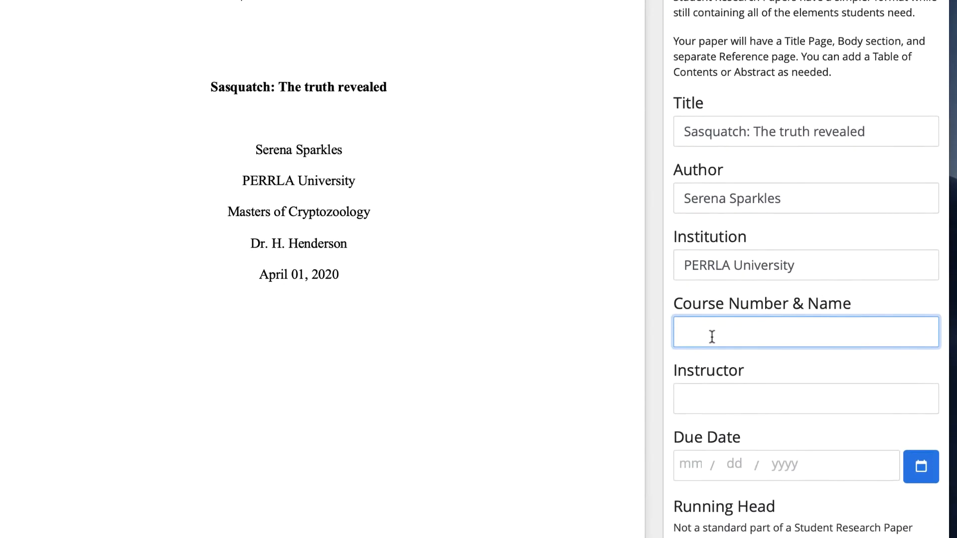
left_click(721, 471)
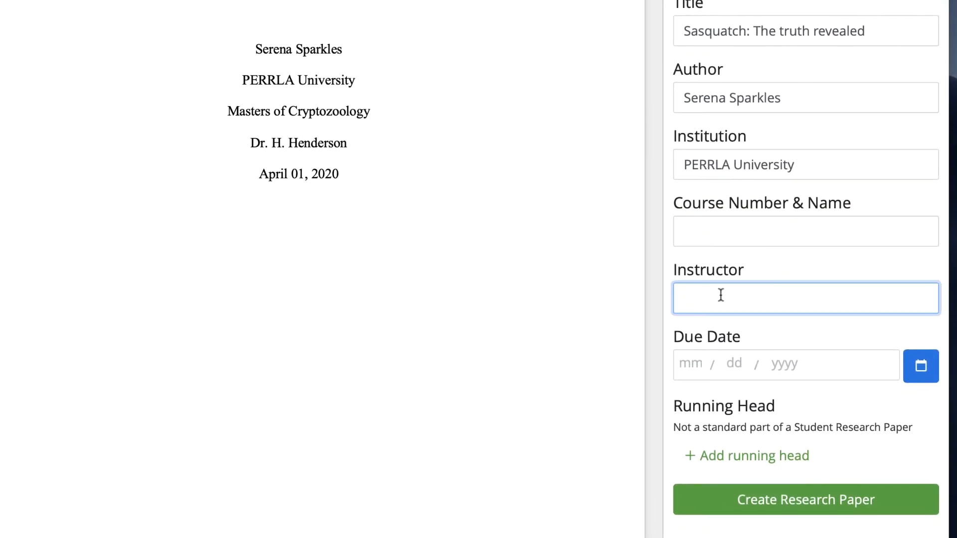
type("Dr. H. Henderson")
left_click(692, 363)
type("04012020")
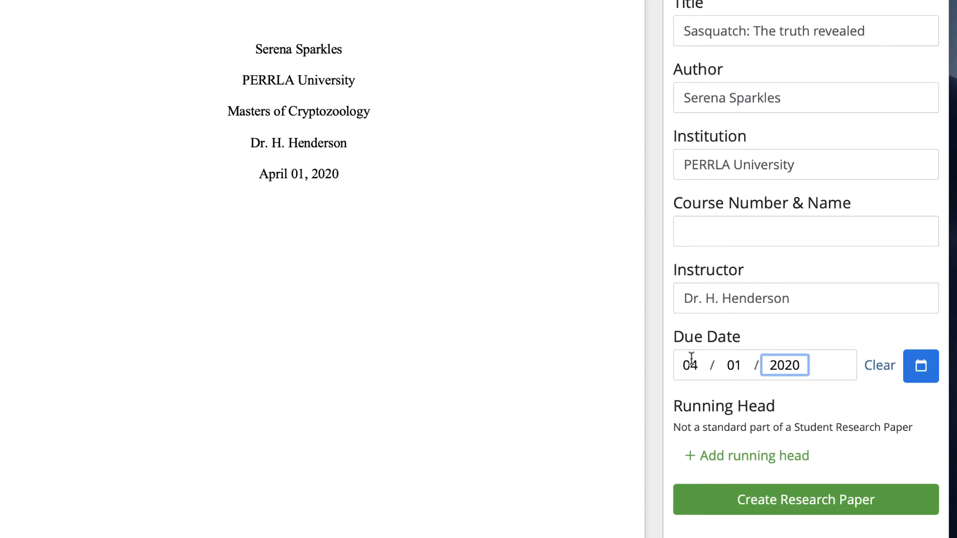
left_click(797, 337)
left_click(850, 505)
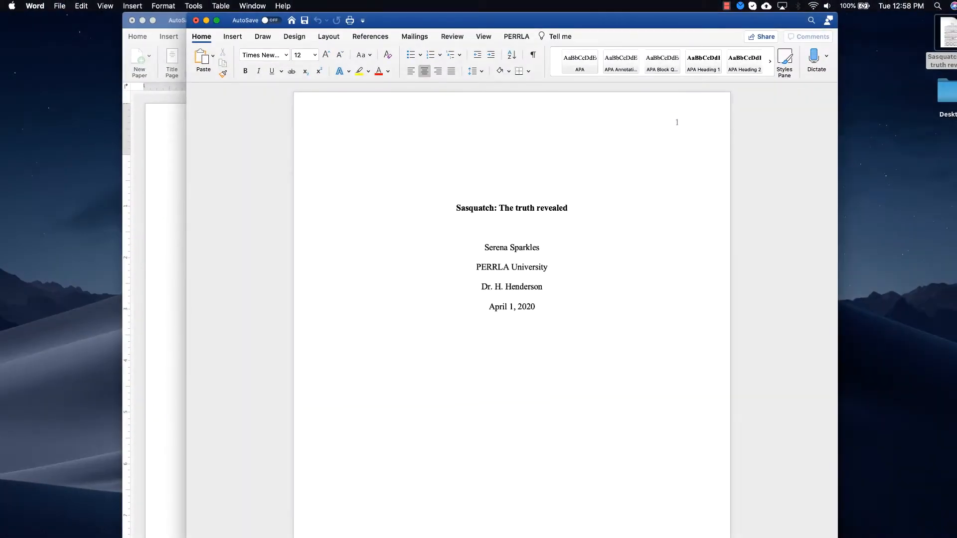
Add the line "PROPOSAL" above the title on the new paper's title page.
scroll(513, 309, "down", 10)
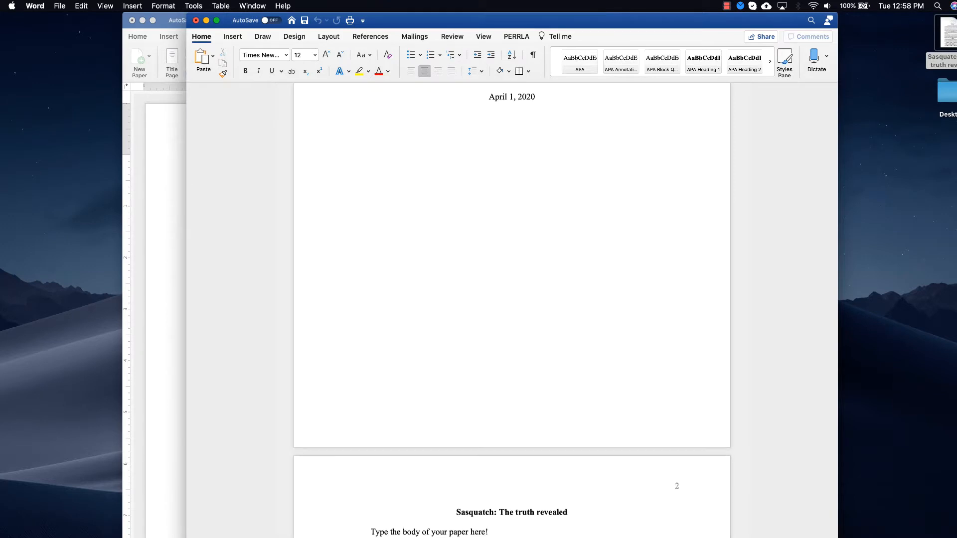
scroll(513, 309, "up", 10)
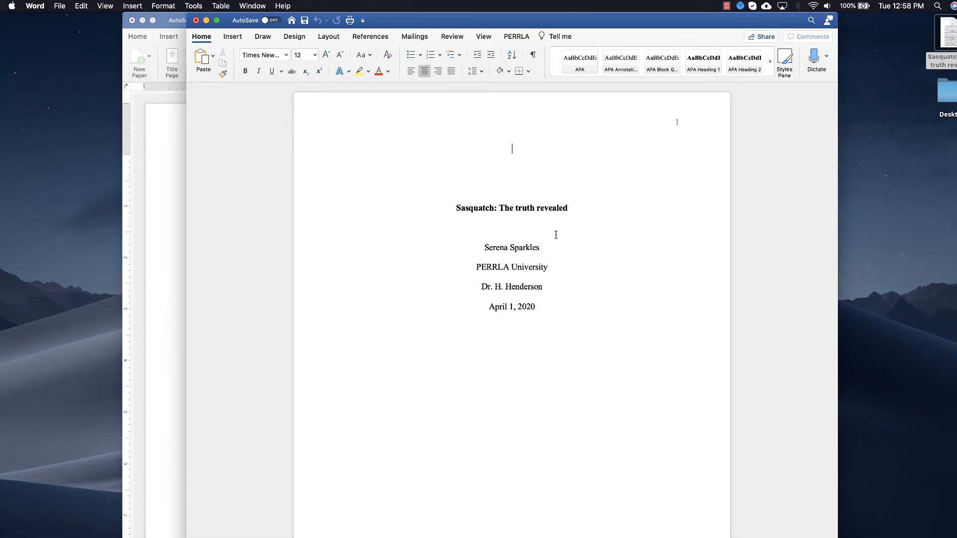
type("PROPOSAL")
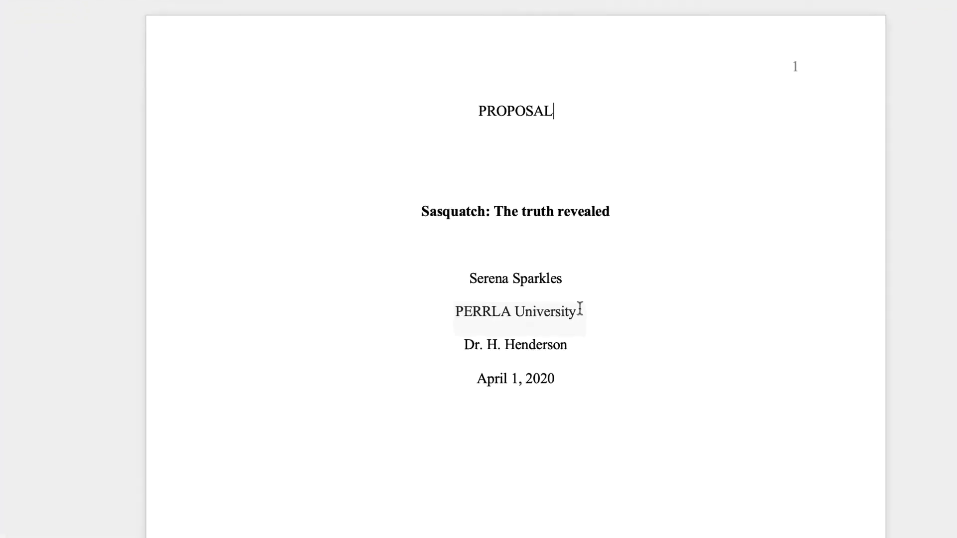
Insert the line "Masters of Cryptozoology" below the university name on the title page.
left_click(550, 266)
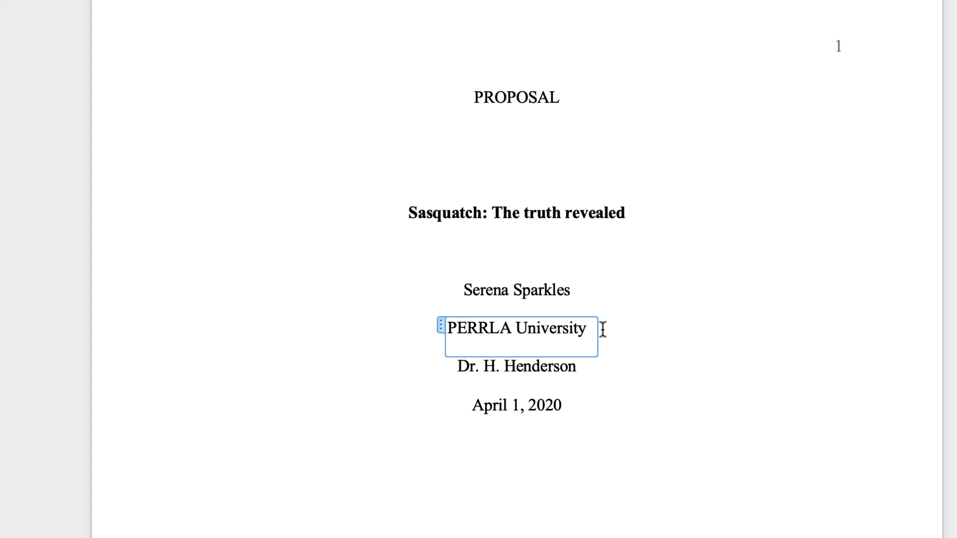
key("Right")
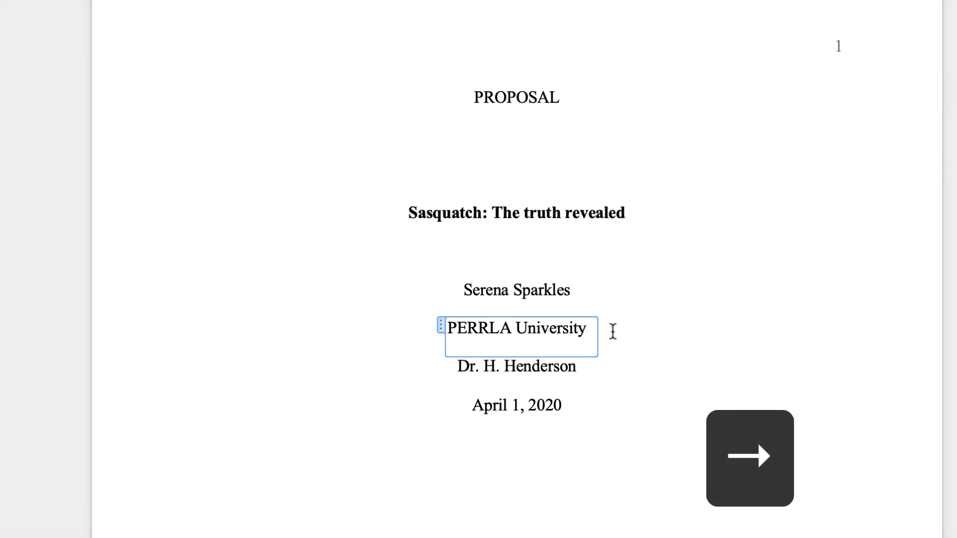
key("Right")
key("Return")
type("M")
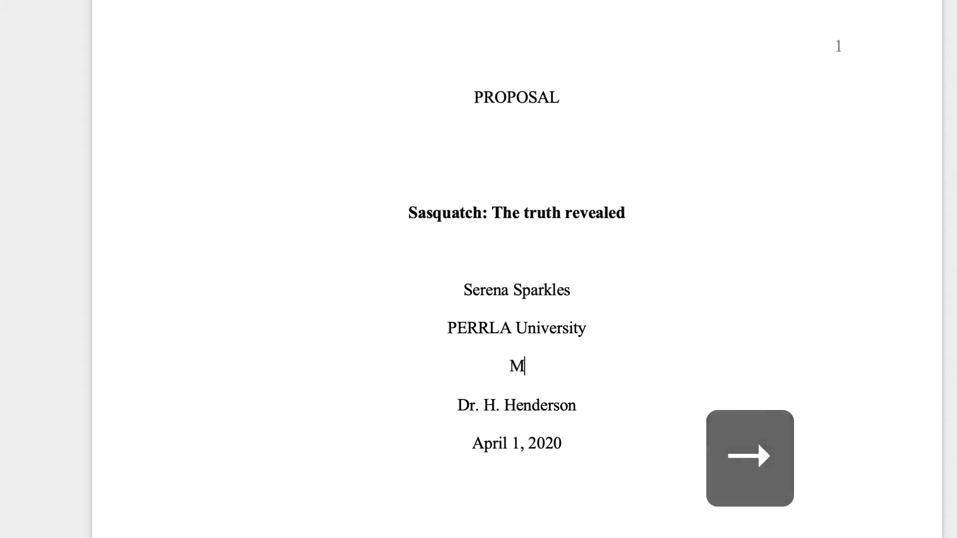
type("asters of Crypt")
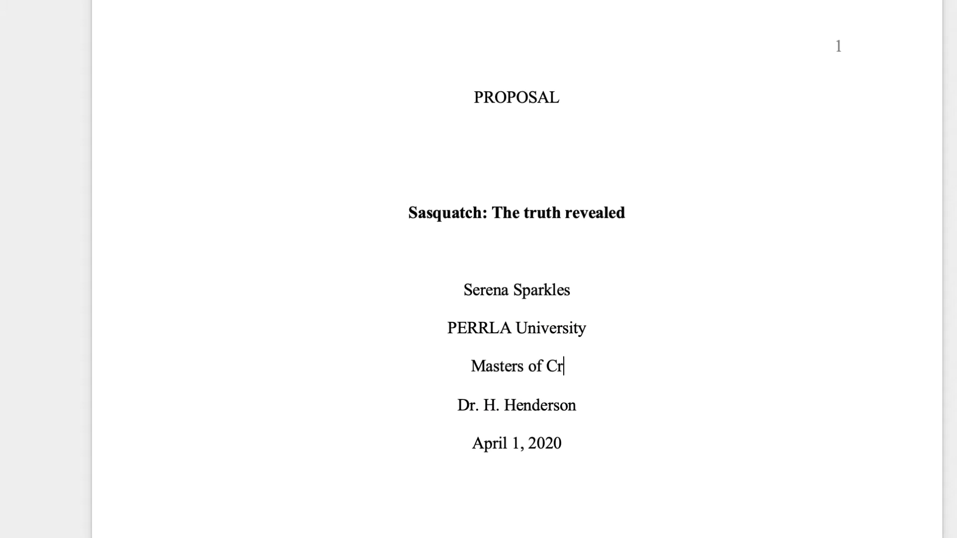
type("ozoology")
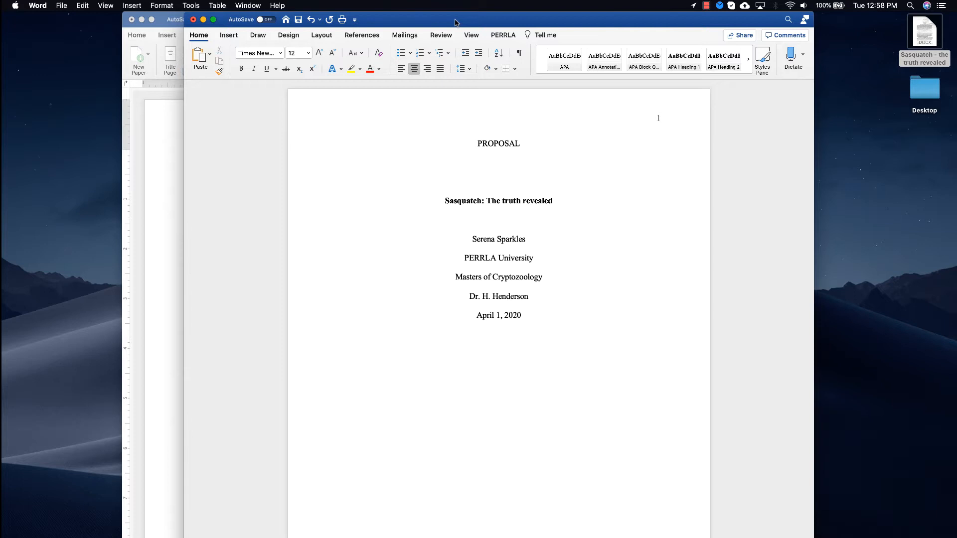
Arrange the original and new documents side by side, closing the PERRLA pane in the original.
left_click_drag(454, 22, 598, 10)
left_click(231, 199)
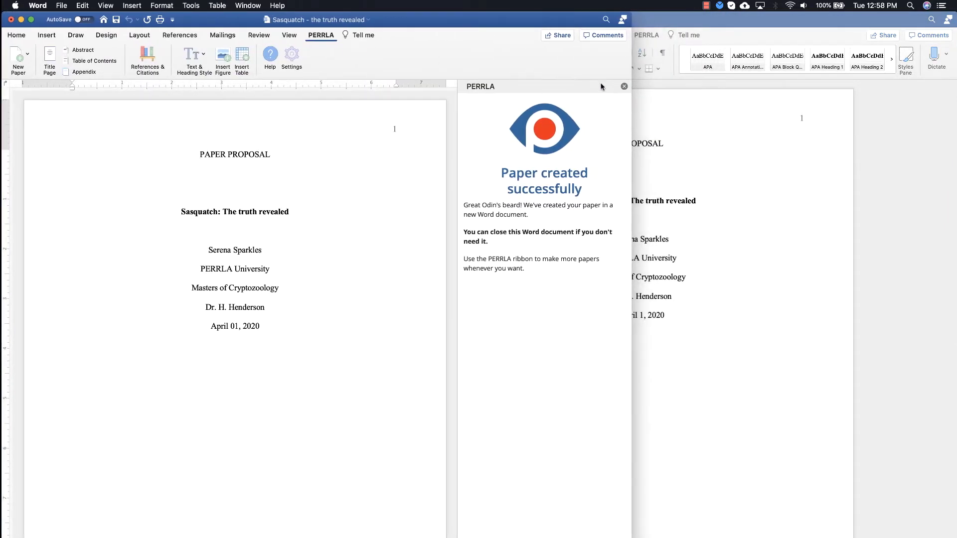
left_click(625, 86)
left_click_drag(623, 90, 444, 98)
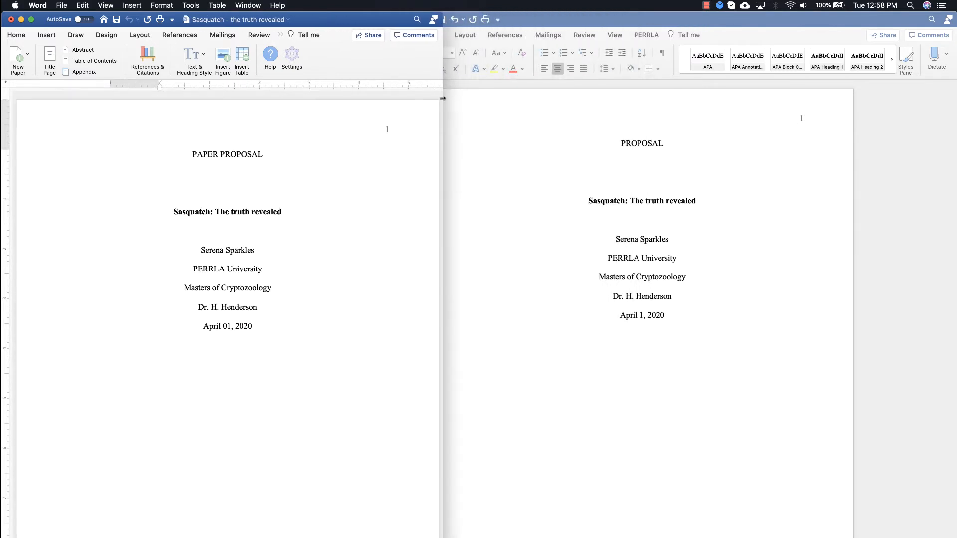
left_click(507, 193)
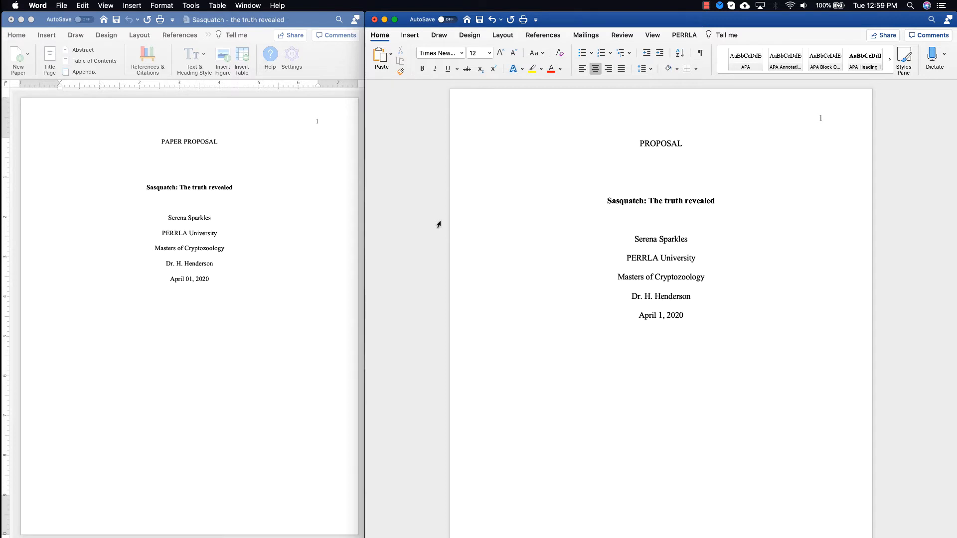
Open PERRLA's References & Citations for the new paper and start creating a new reference.
left_click(684, 35)
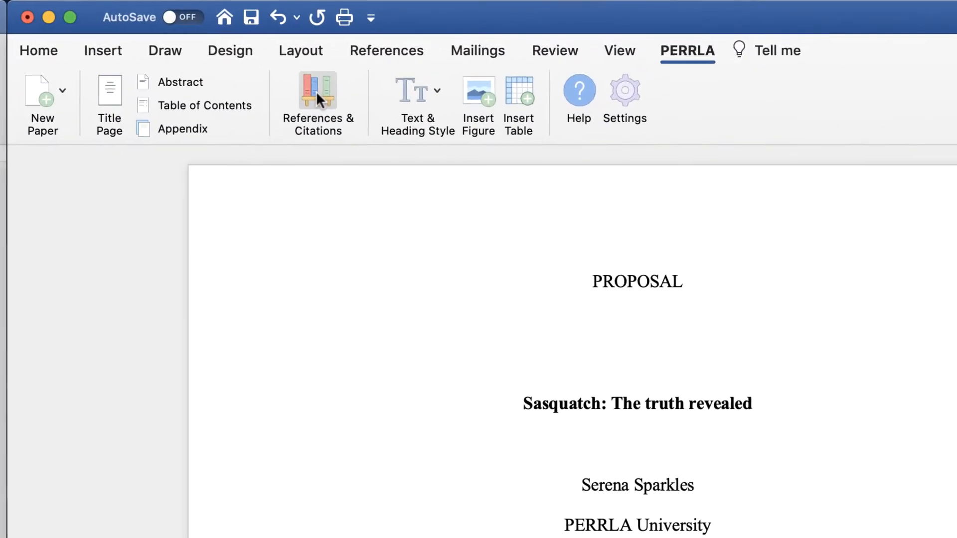
left_click(316, 92)
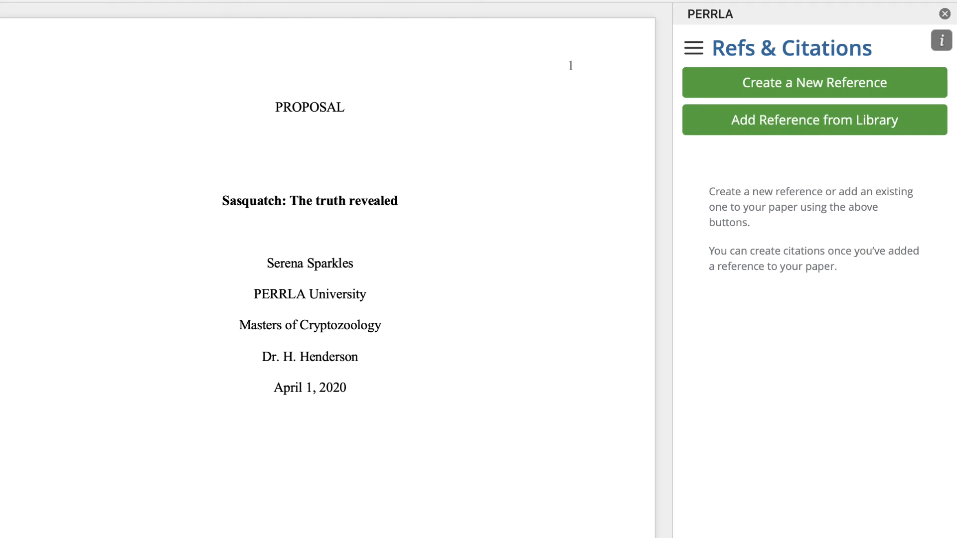
left_click(762, 93)
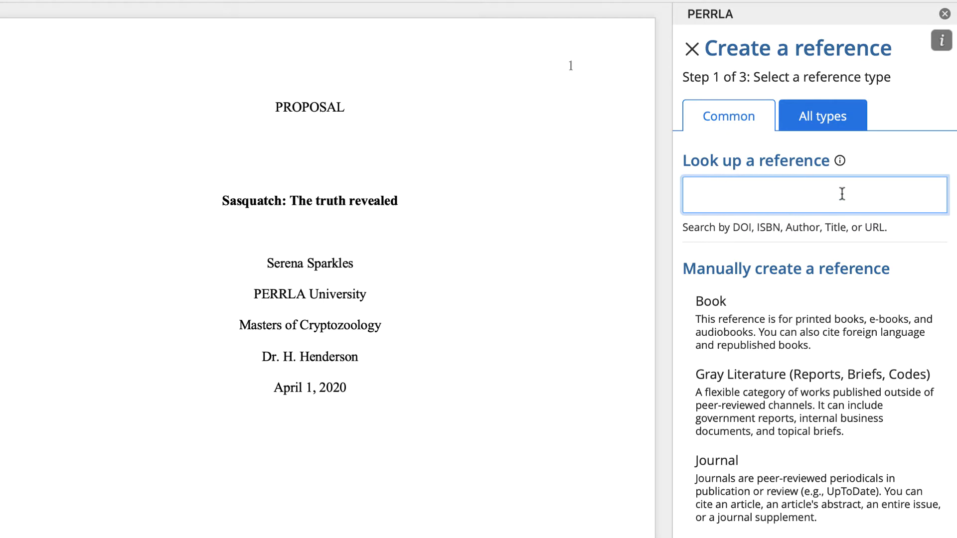
Browse the full list of reference types and return to the common types with the reference lookup.
left_click(824, 119)
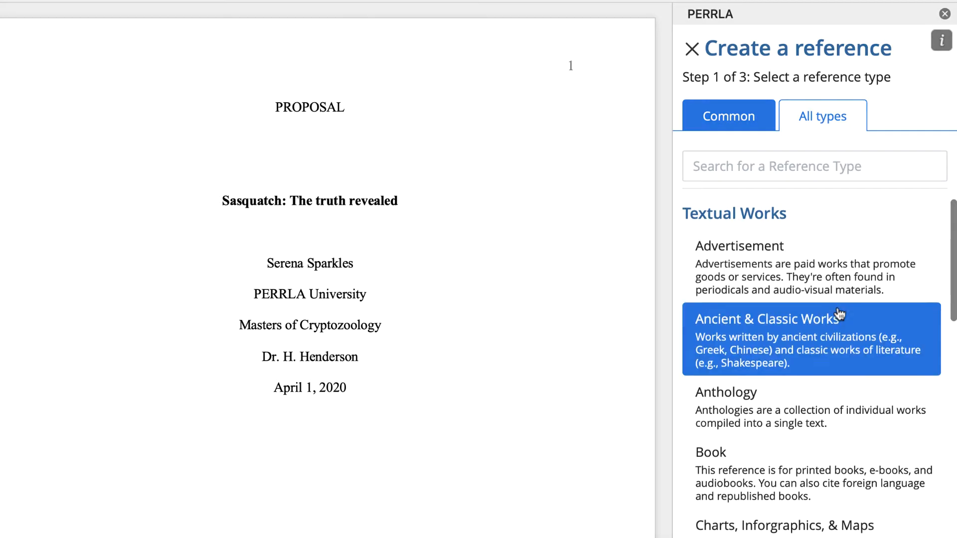
scroll(839, 314, "down", 7)
scroll(840, 314, "down", 15)
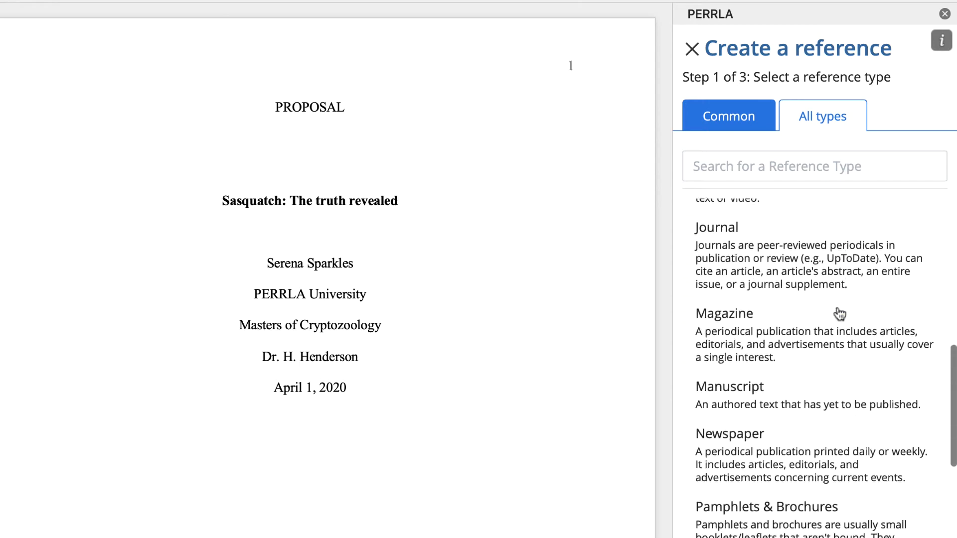
scroll(840, 314, "down", 10)
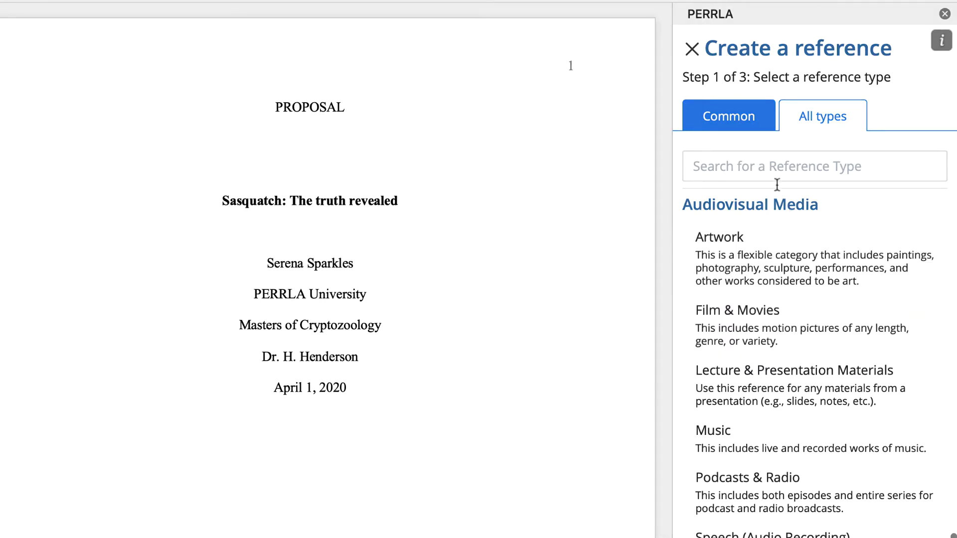
left_click(745, 124)
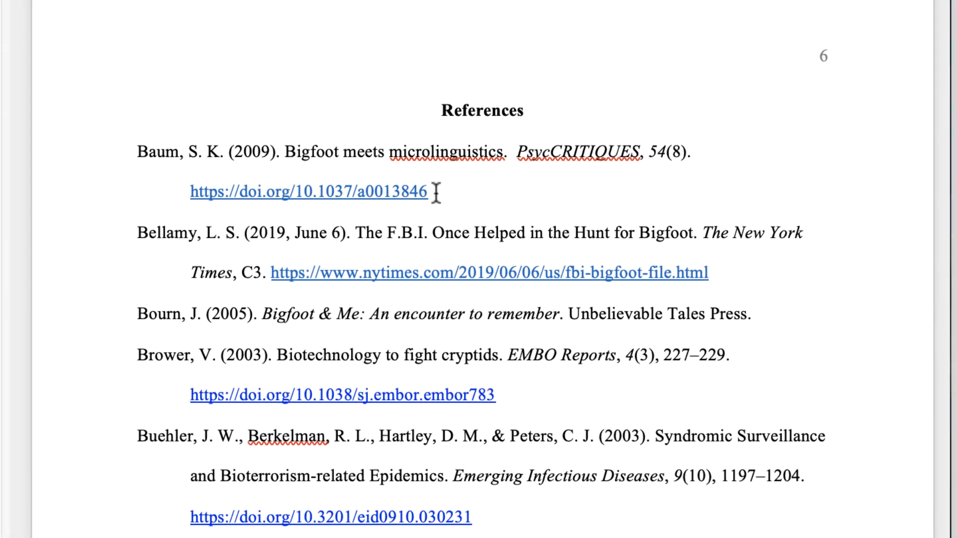
left_click_drag(432, 192, 188, 193)
right_click(188, 193)
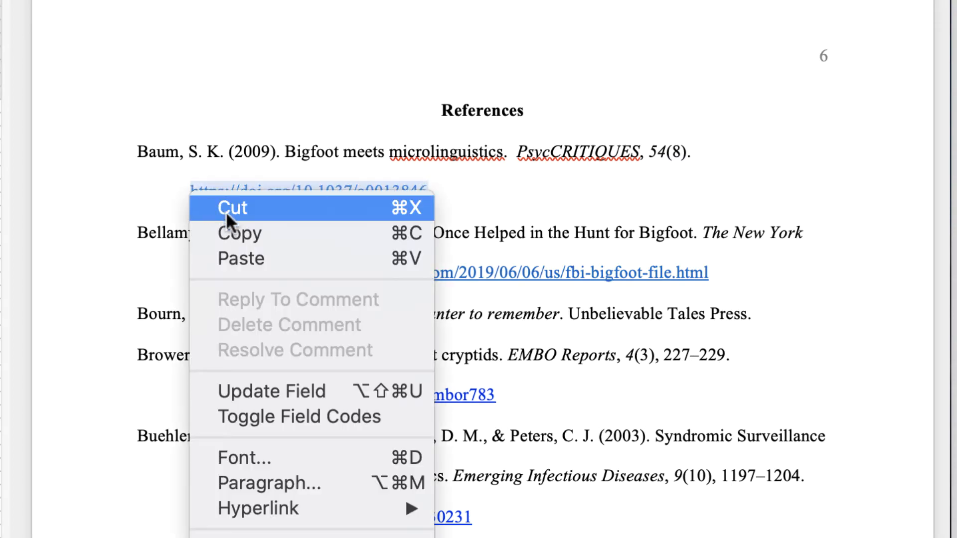
left_click(244, 233)
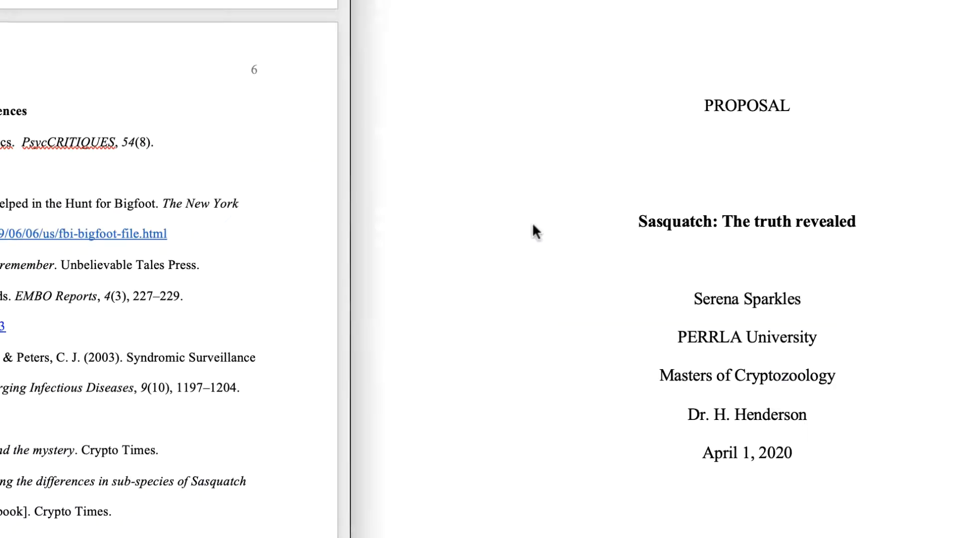
left_click(709, 199)
right_click(710, 198)
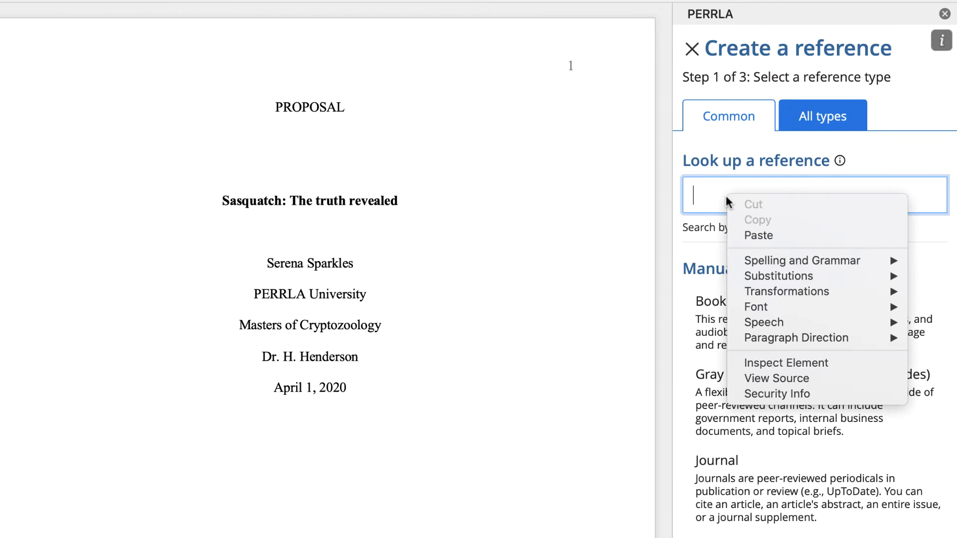
left_click(756, 235)
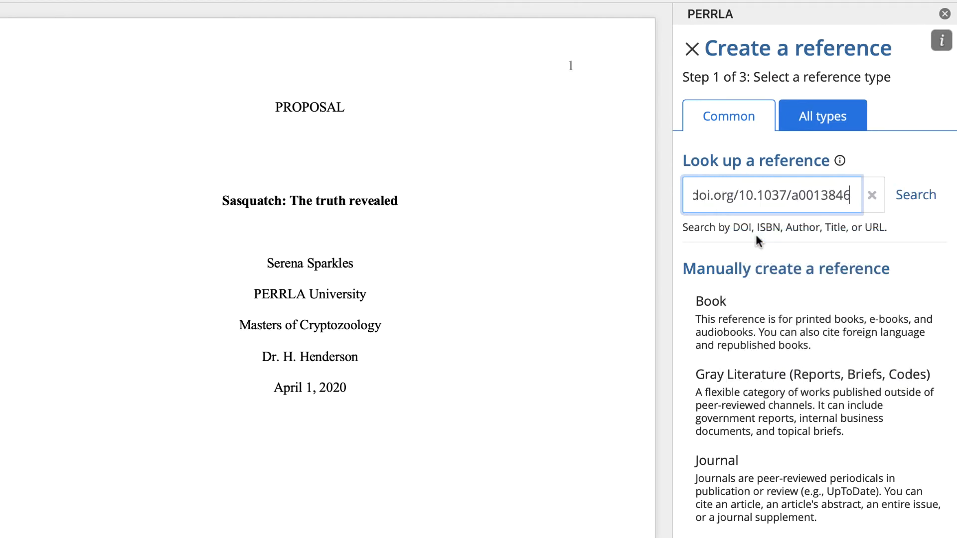
left_click(913, 165)
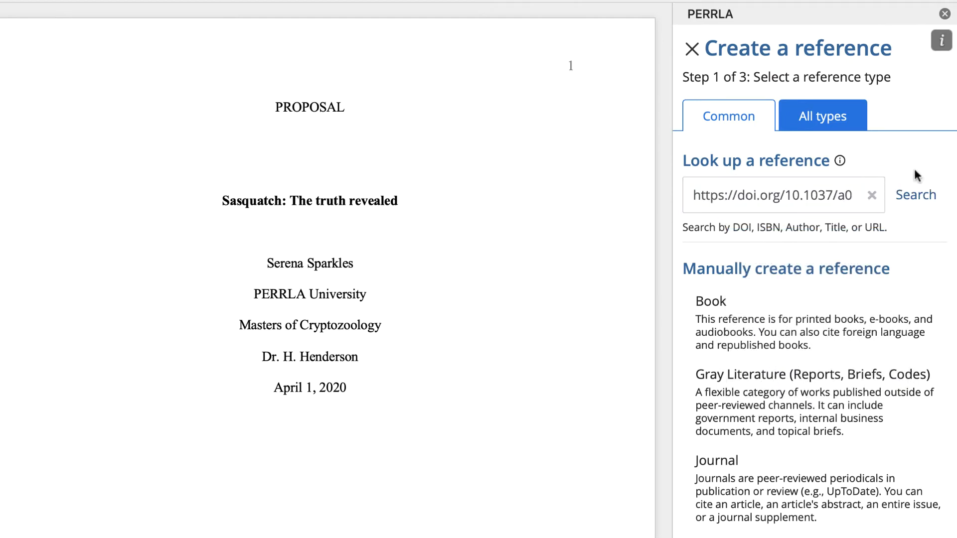
left_click(922, 204)
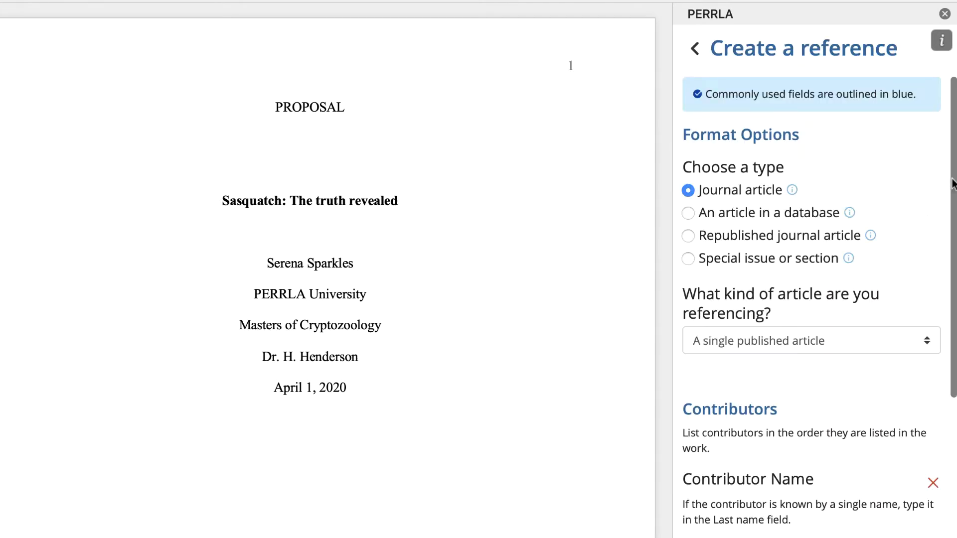
Accept the looked-up journal article details and create the reference without a nickname, description or tags.
left_click_drag(954, 186, 955, 322)
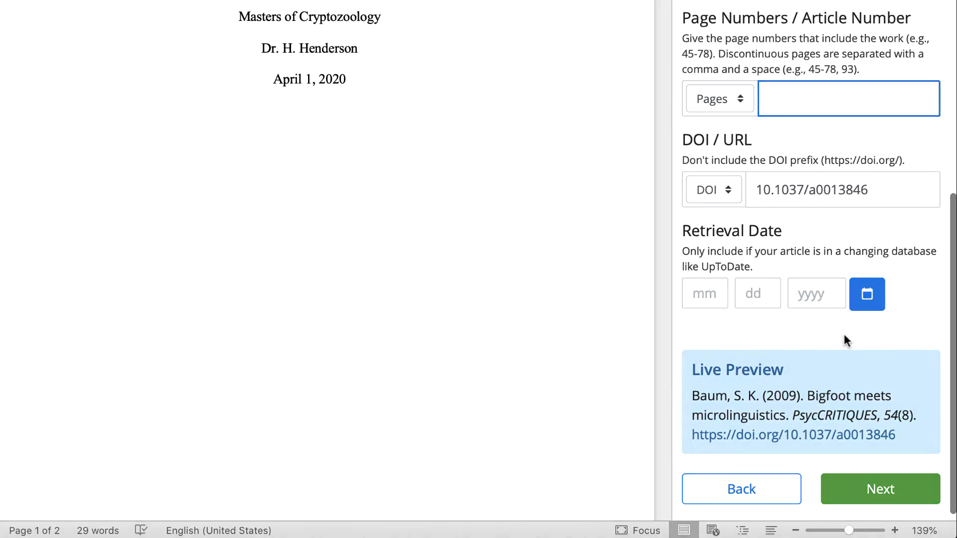
left_click(849, 491)
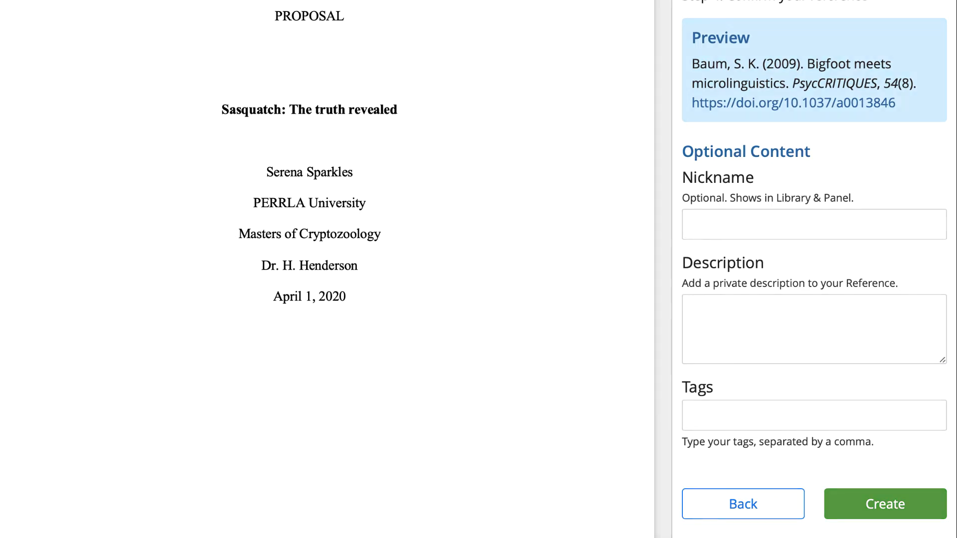
left_click(845, 513)
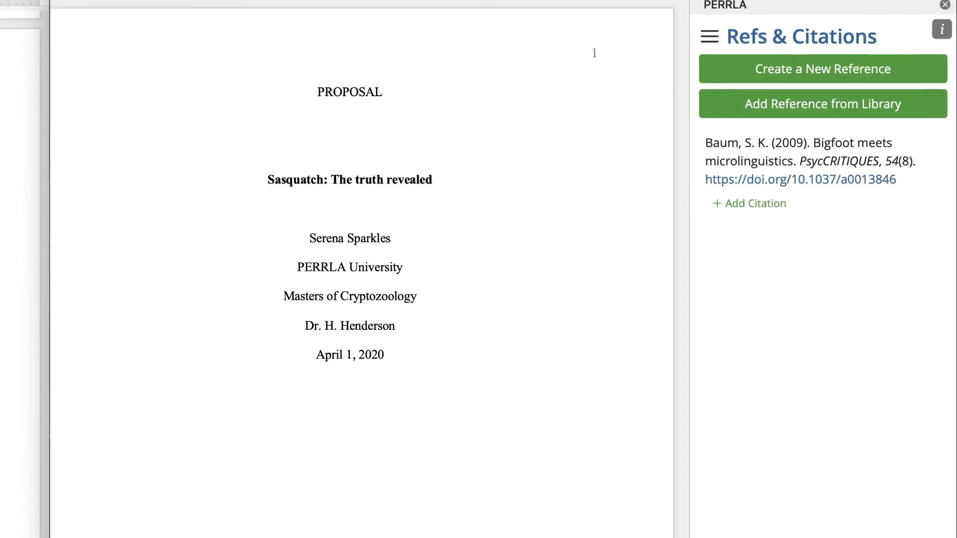
Examine the References page at the end of the new paper.
scroll(562, 444, "down", 10)
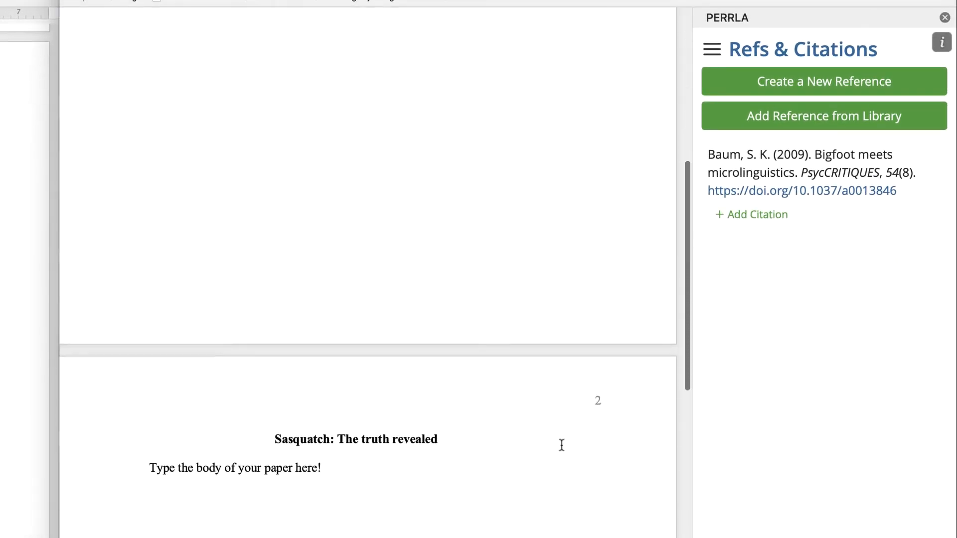
scroll(562, 444, "down", 15)
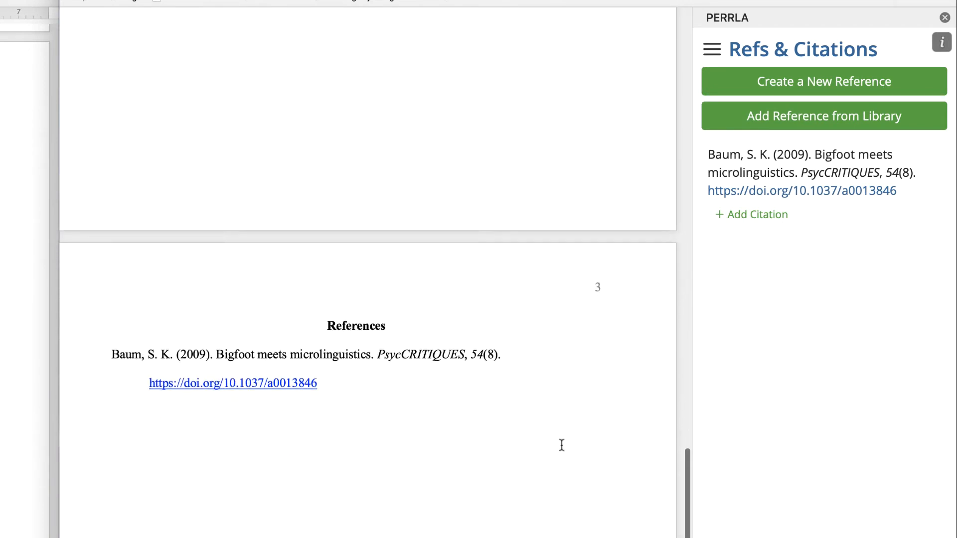
scroll(562, 445, "down", 3)
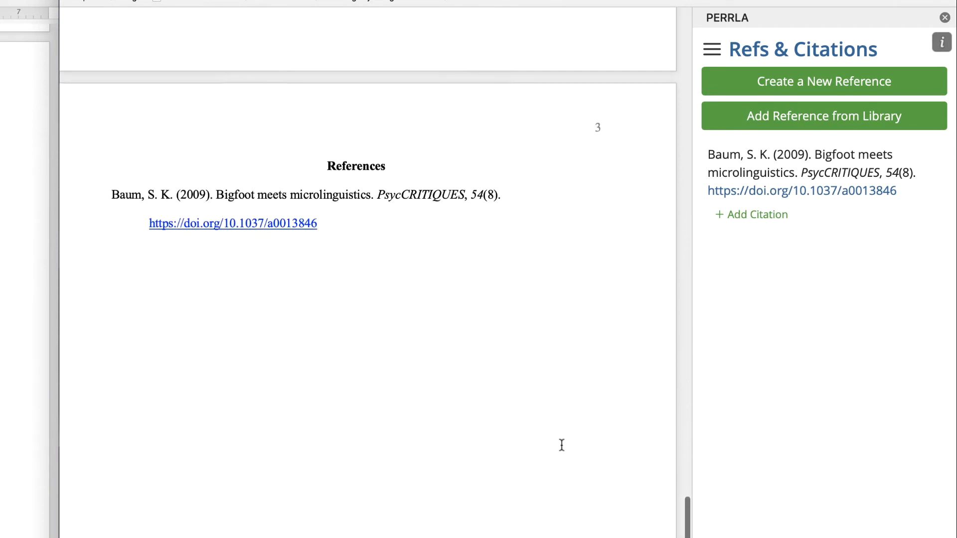
left_click(389, 152)
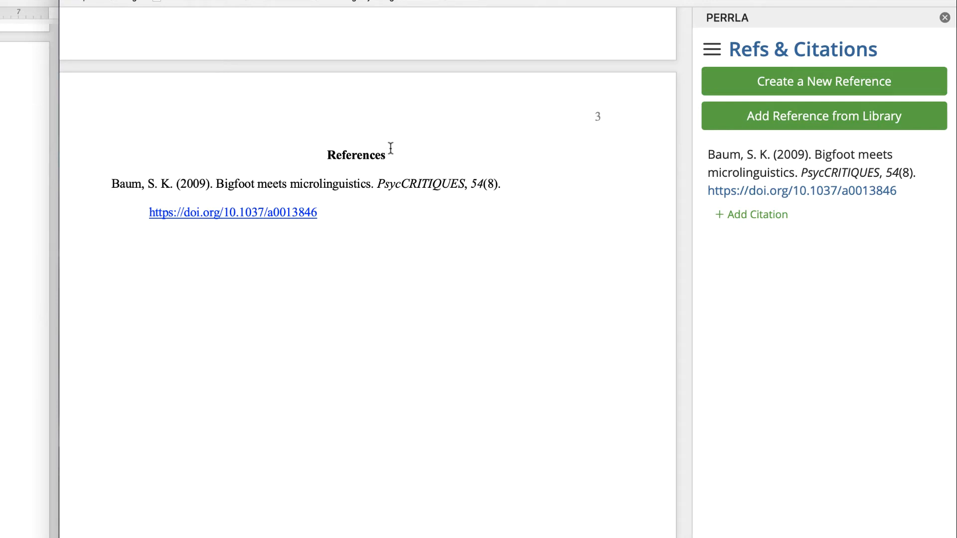
Start another new reference, searching all types for "news" and choosing the Newspaper type.
left_click(725, 82)
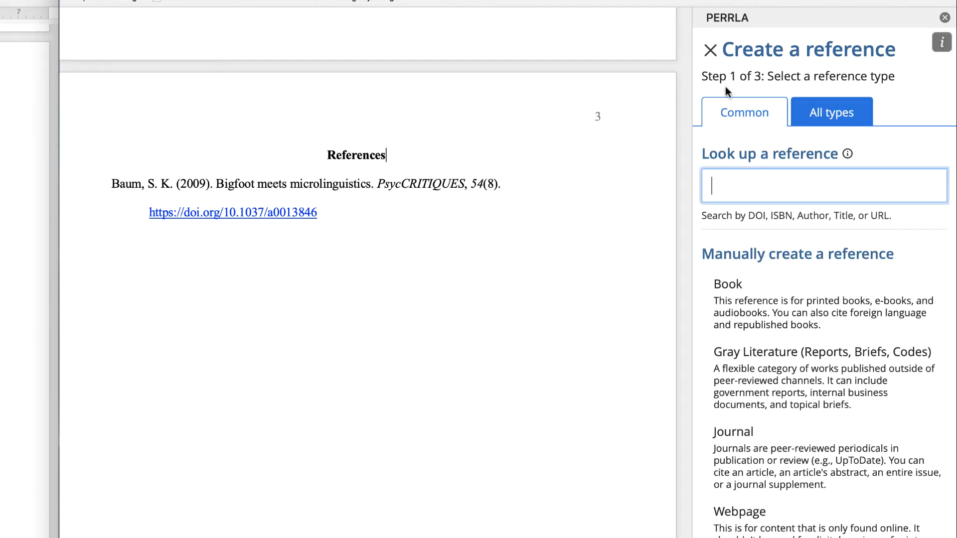
left_click(817, 119)
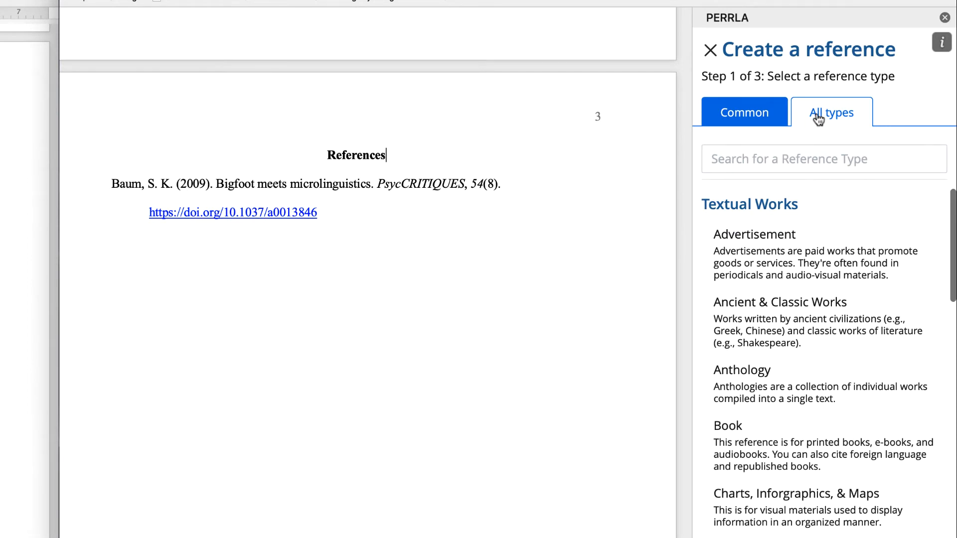
left_click(786, 159)
type("news")
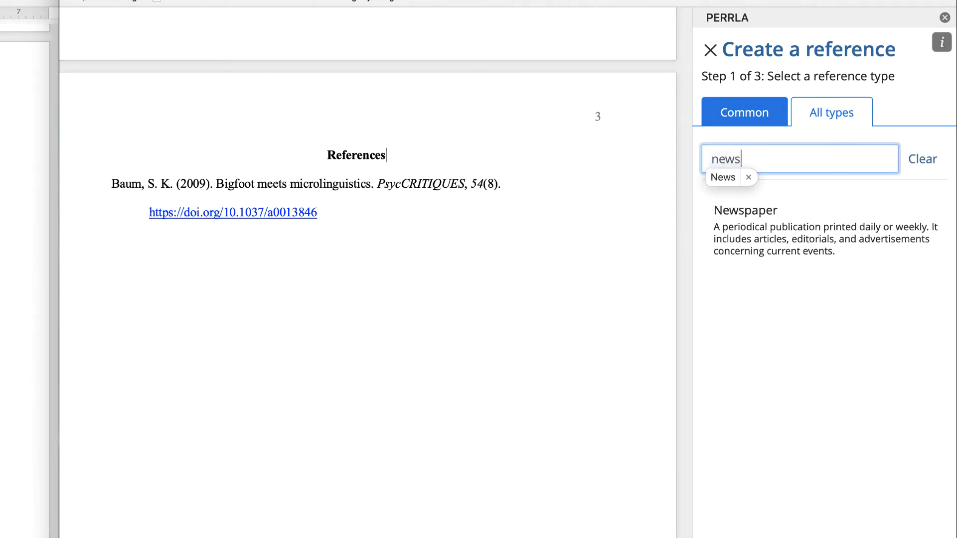
left_click(799, 235)
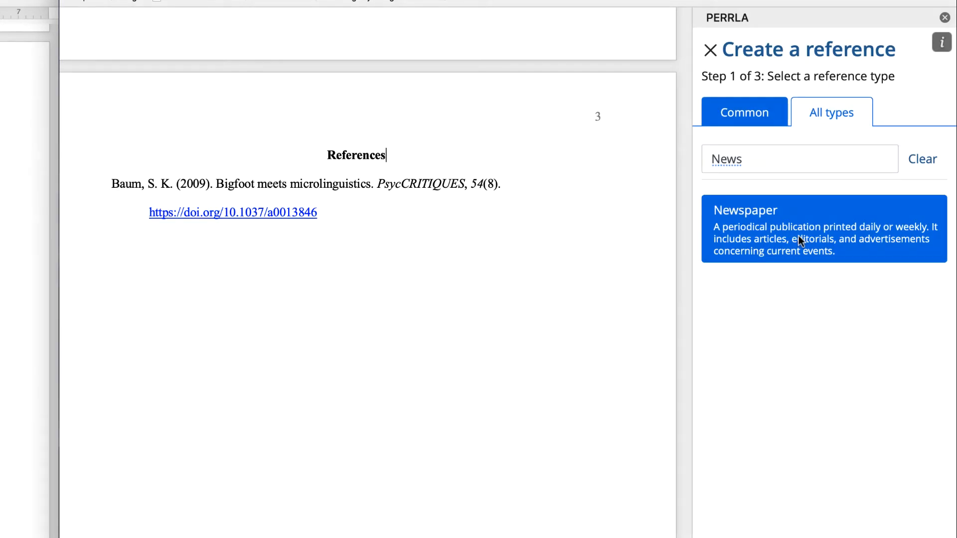
left_click(798, 236)
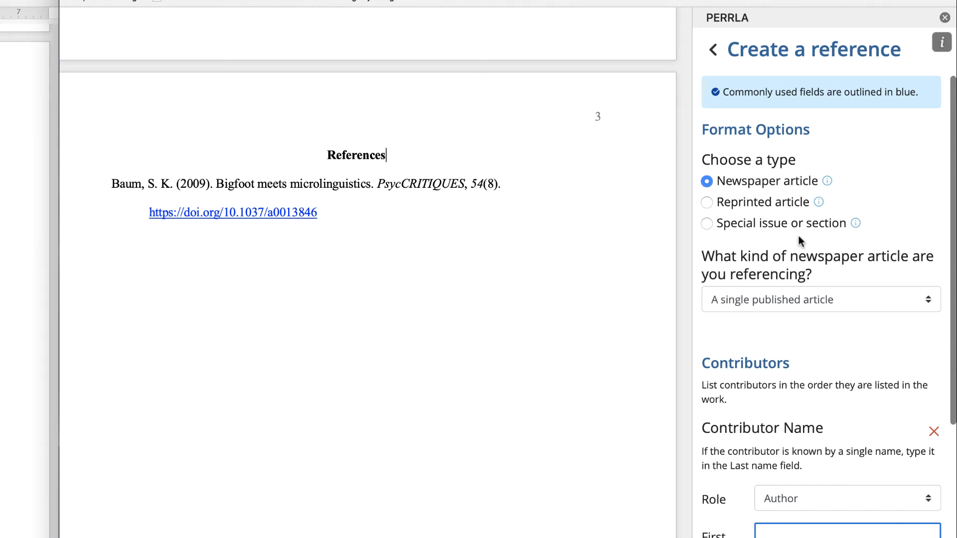
Enter the newspaper article author's first and middle initials and last name, as given in the original paper's second reference.
scroll(798, 235, "down", 5)
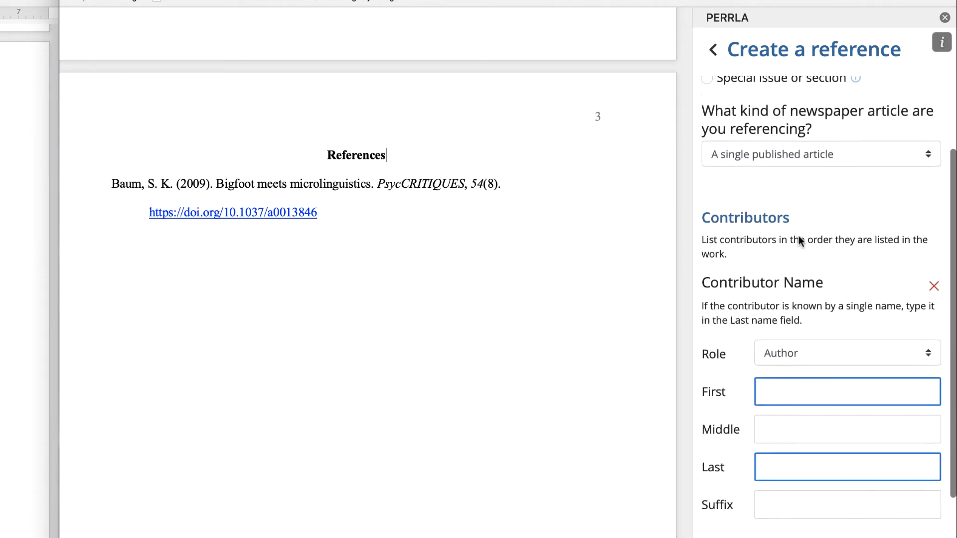
left_click(793, 304)
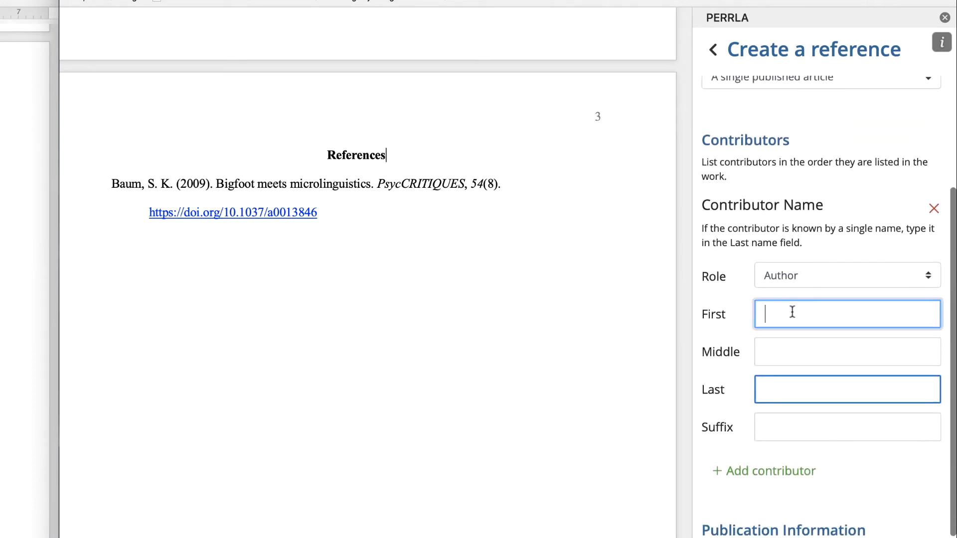
type("L")
key("Tab")
type("S")
key("Tab")
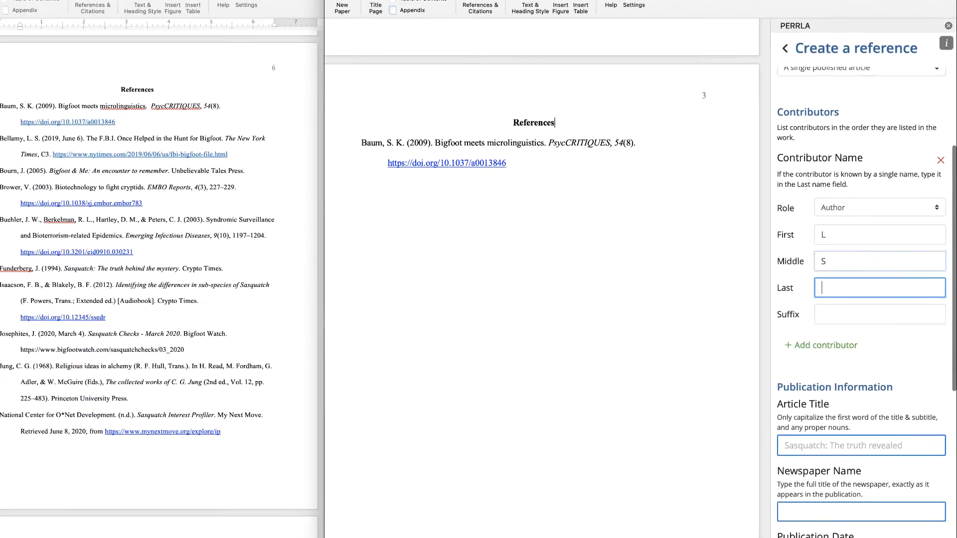
type("Bellamy")
Enter the article title "The F.B.I. once helped in the hunt for Bigfoot" and the newspaper name "The New York Times".
scroll(832, 233, "down", 4)
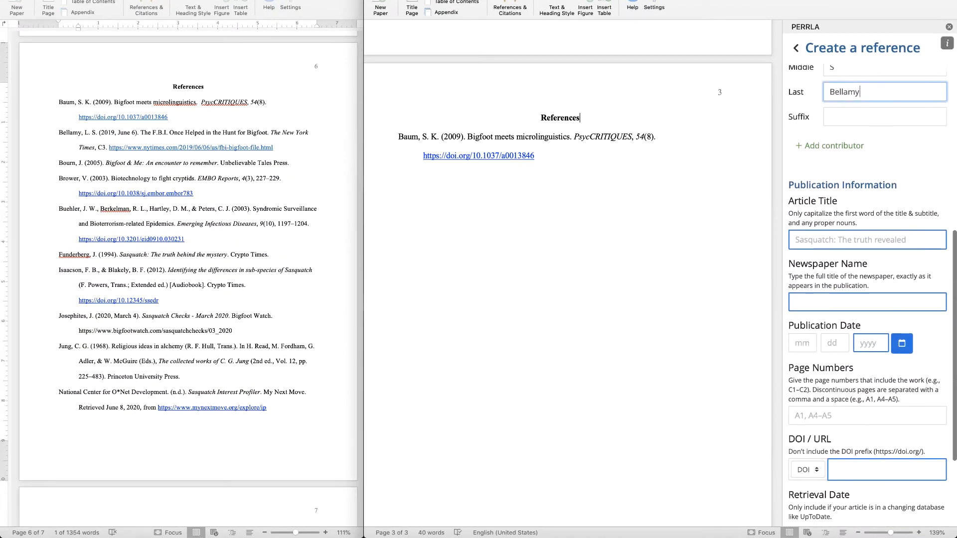
left_click(831, 234)
type("The ")
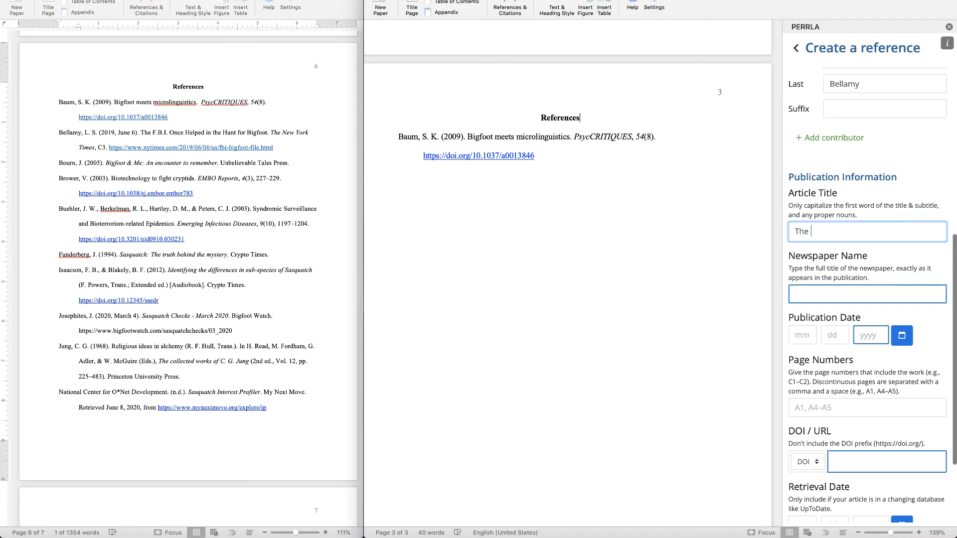
type("F.B.I. once helped in the hunt for Bigfoot")
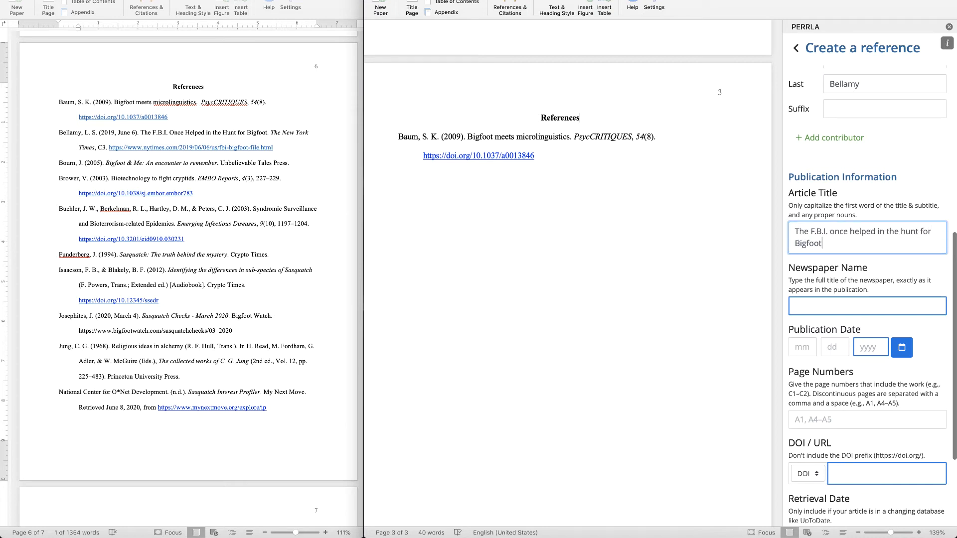
key("Tab")
type("The New York Times")
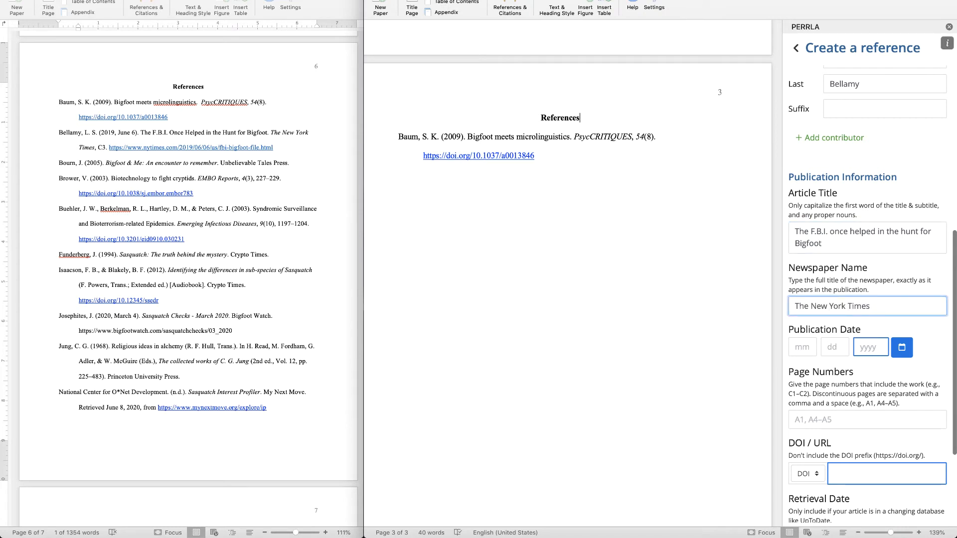
Set the article's publication date to 06/06/2019 and its page number to C3.
left_click(804, 340)
type("06062019")
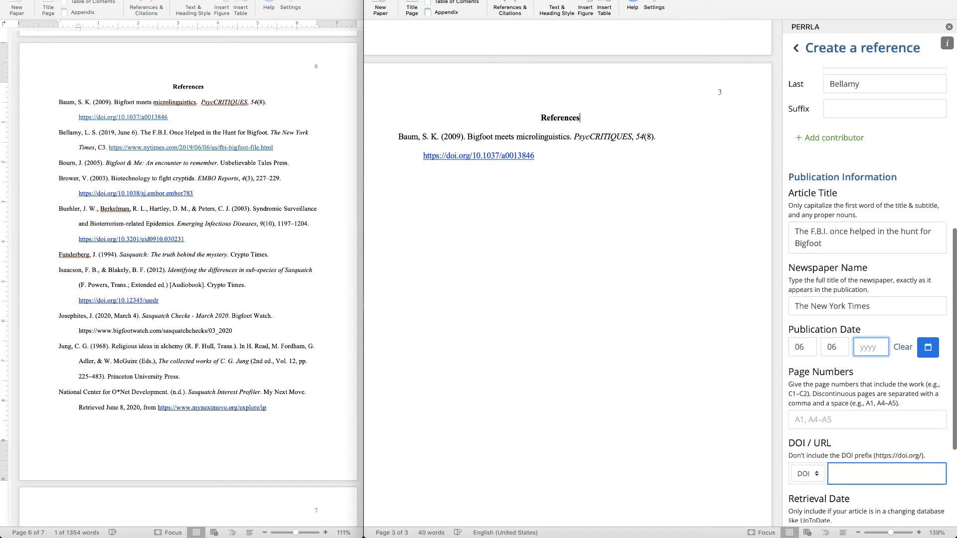
scroll(868, 299, "down", 2)
scroll(817, 342, "down", 2)
left_click(804, 309)
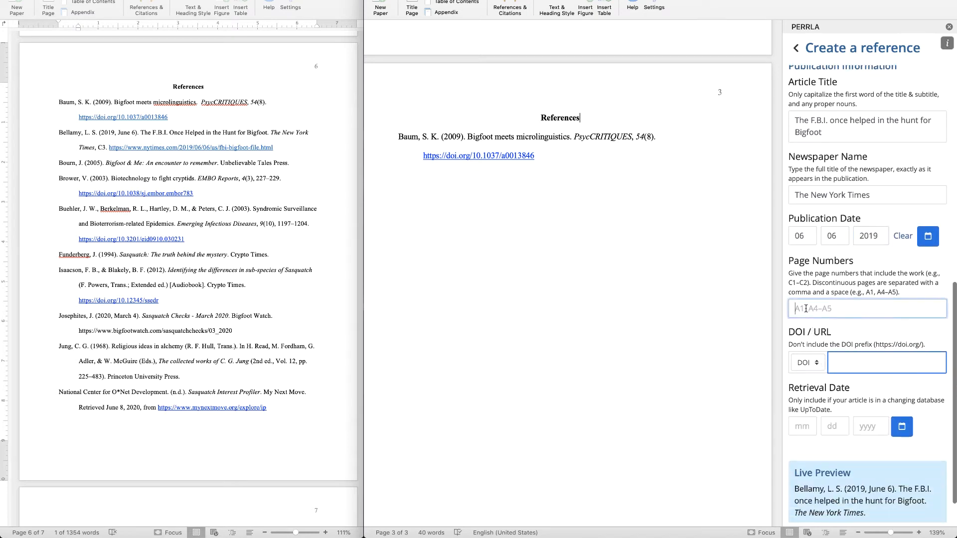
type("C2")
key("BackSpace")
type("3")
Set the newspaper article's link type to URL and paste the nytimes.com address copied from the original paper's second reference.
left_click(816, 364)
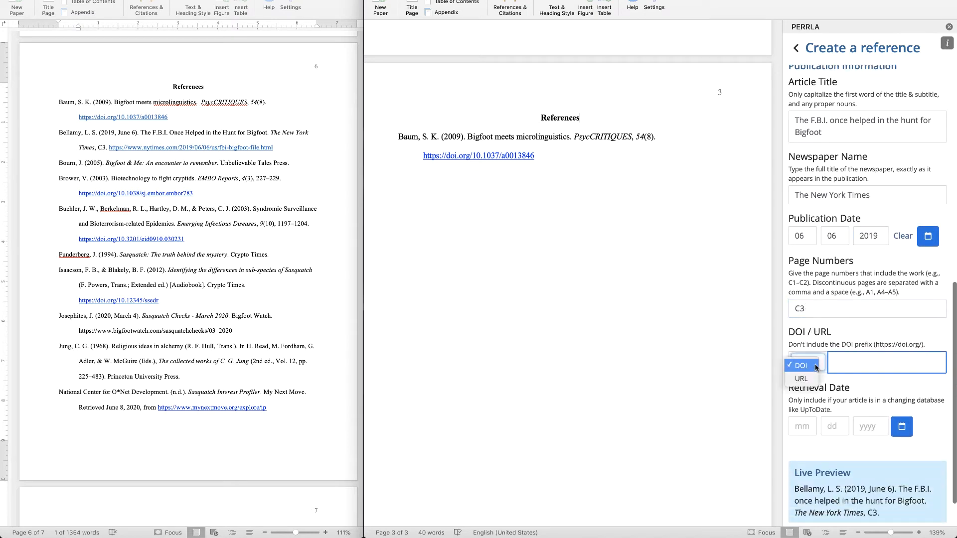
left_click(812, 380)
left_click_drag(279, 147, 109, 148)
key("ctrl+c")
left_click(284, 148)
left_click(865, 367)
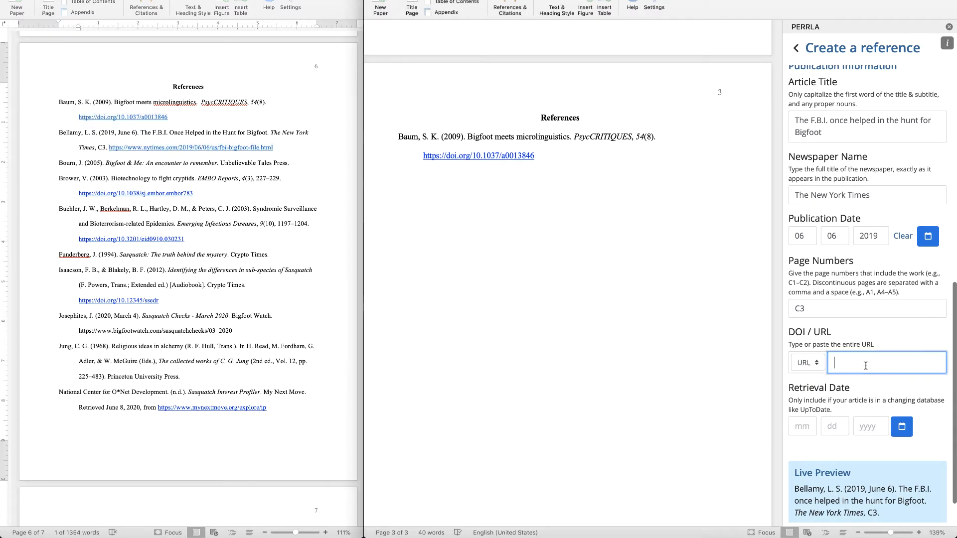
key("ctrl+v")
Create the newspaper reference without optional content and start another new reference.
scroll(911, 388, "down", 3)
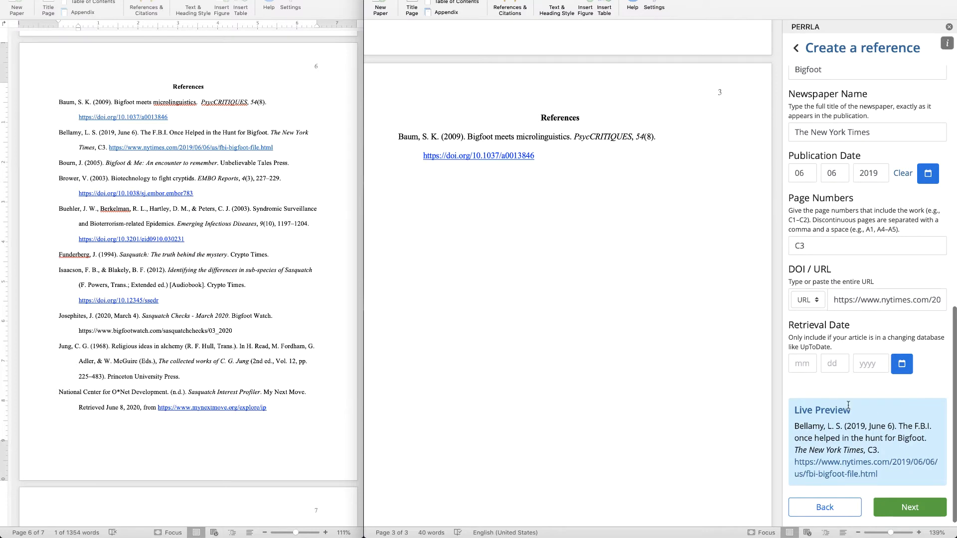
left_click(889, 510)
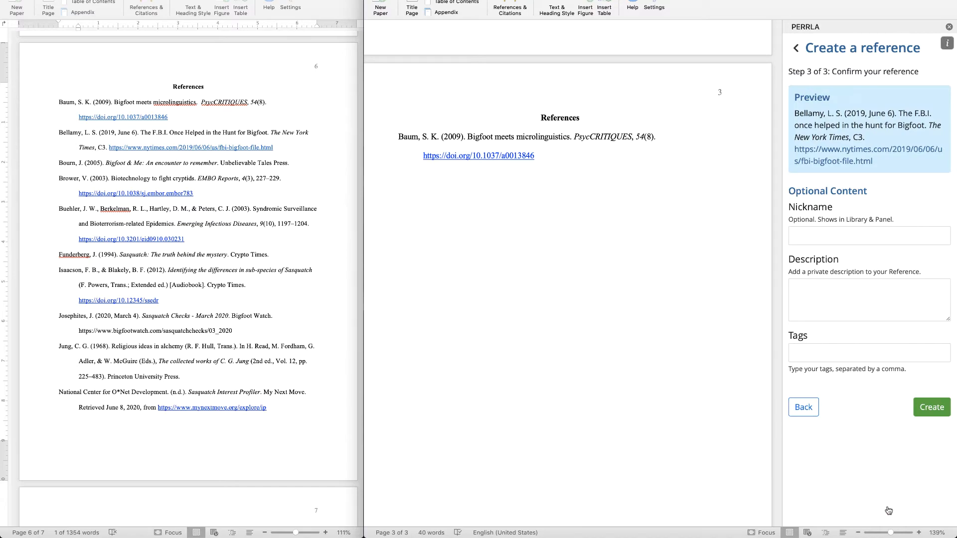
left_click(929, 408)
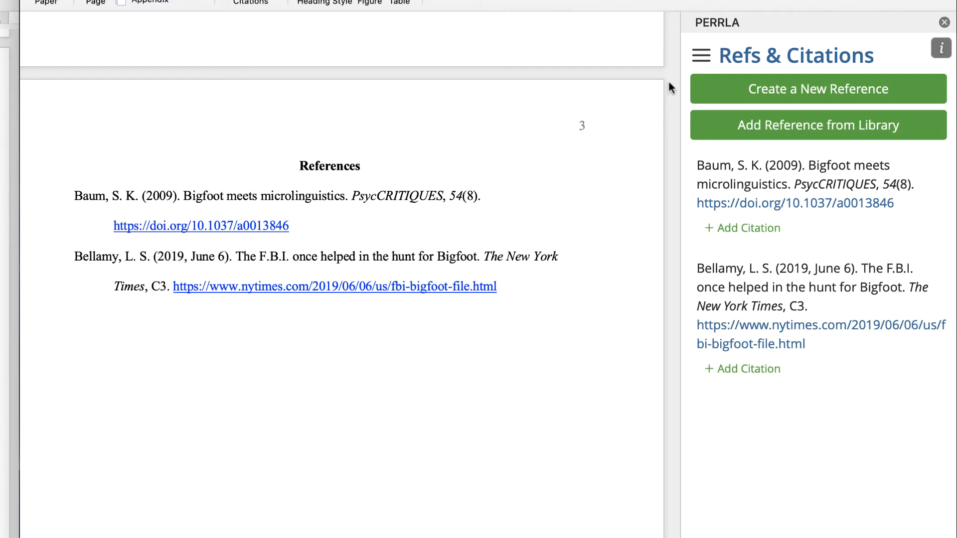
left_click(722, 88)
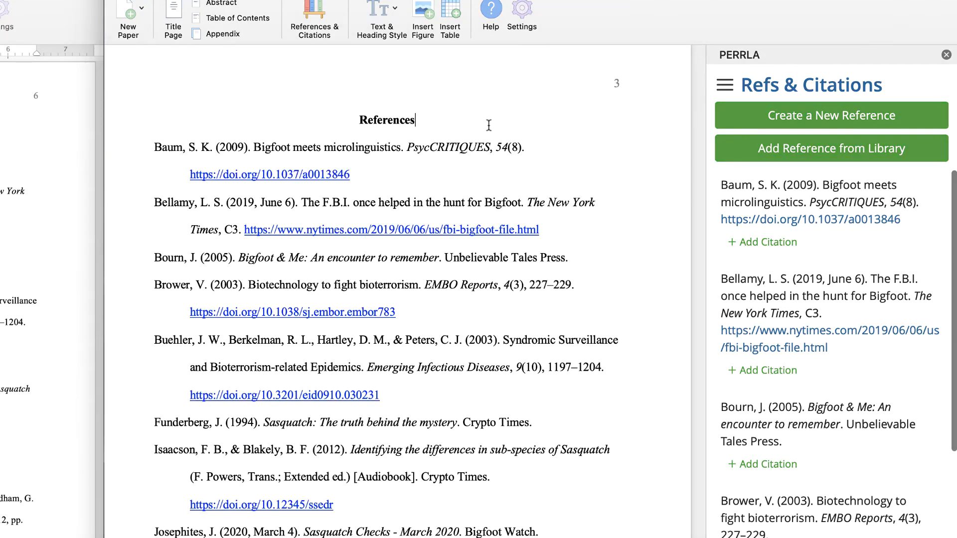
Copy the original paper's body text from "In North American folklore" through the first Scientific Skepticism paragraph, ending "the same community.".
scroll(489, 124, "up", 15)
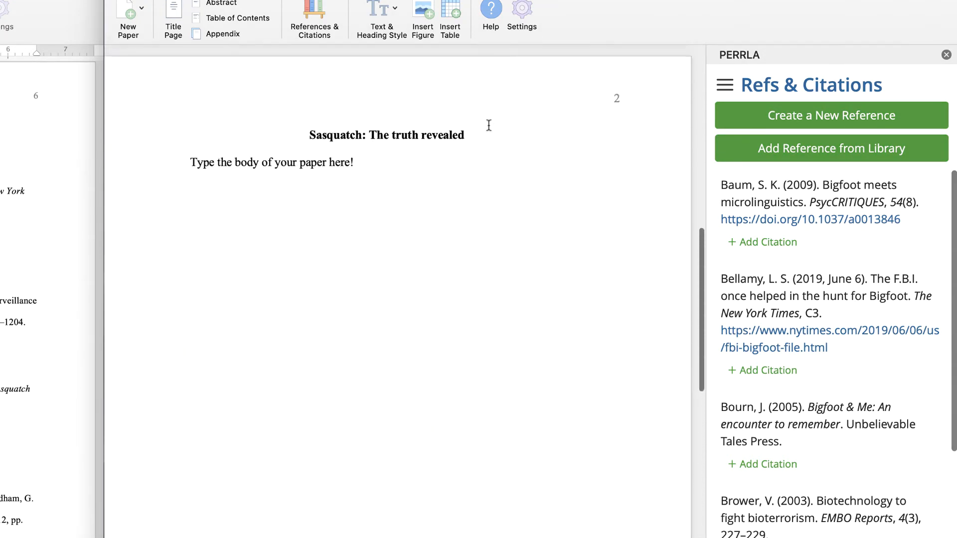
scroll(239, 119, "up", 10)
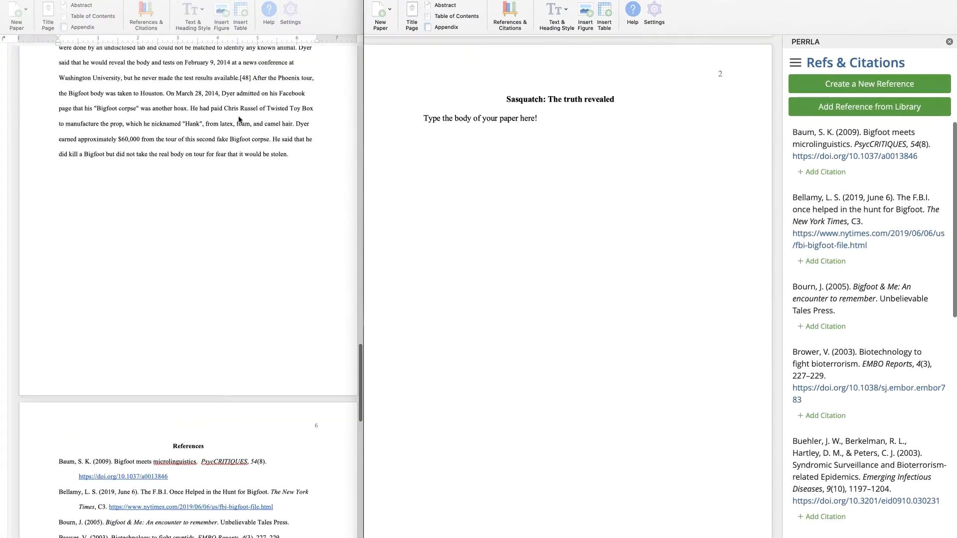
scroll(240, 120, "up", 15)
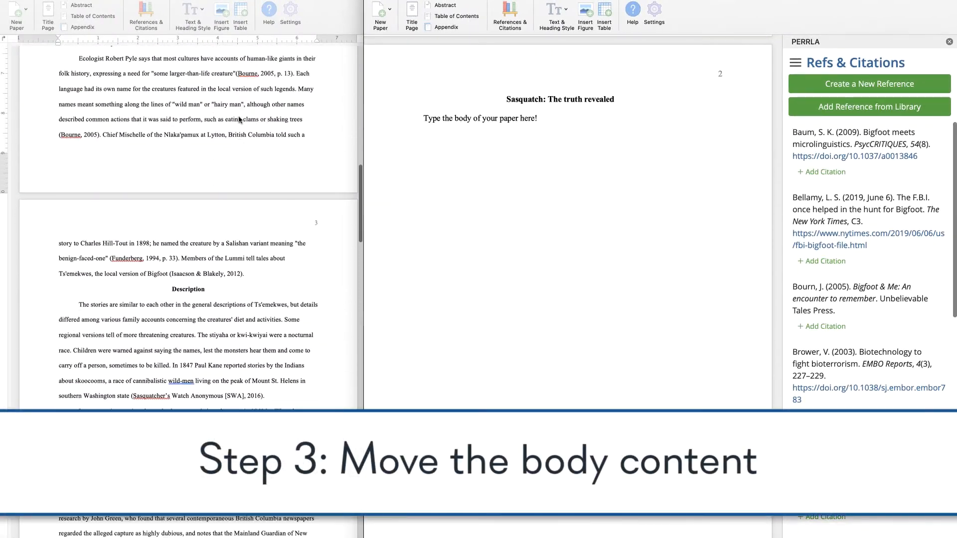
scroll(239, 119, "up", 10)
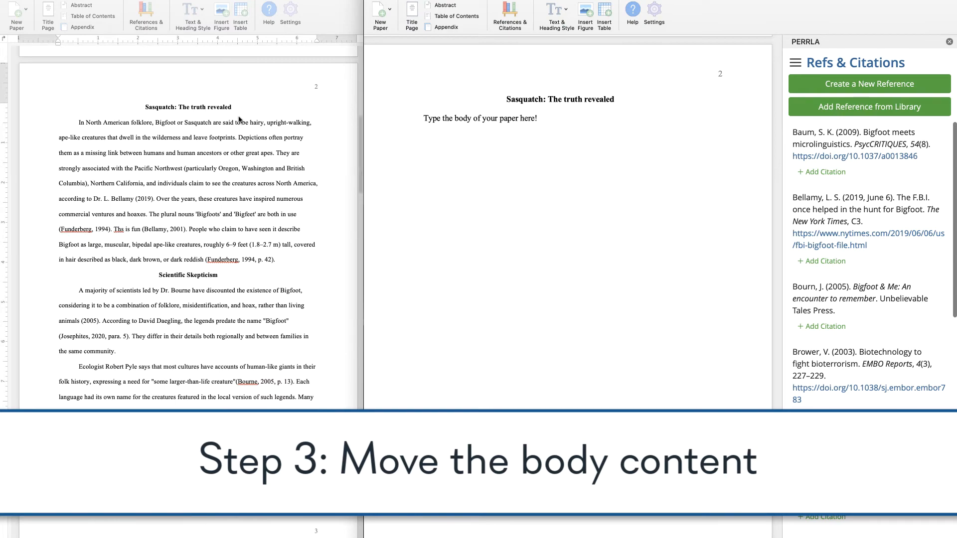
left_click(71, 124)
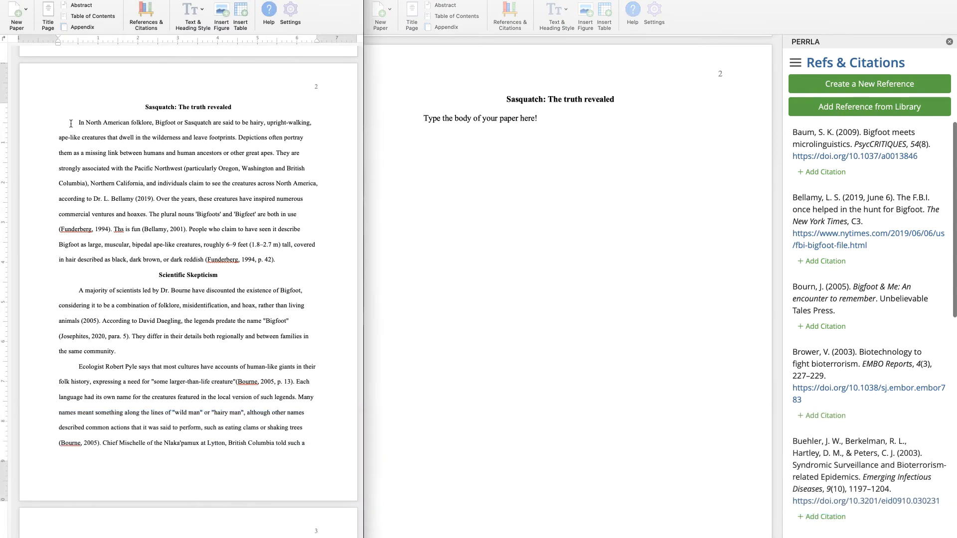
left_click_drag(79, 122, 178, 348)
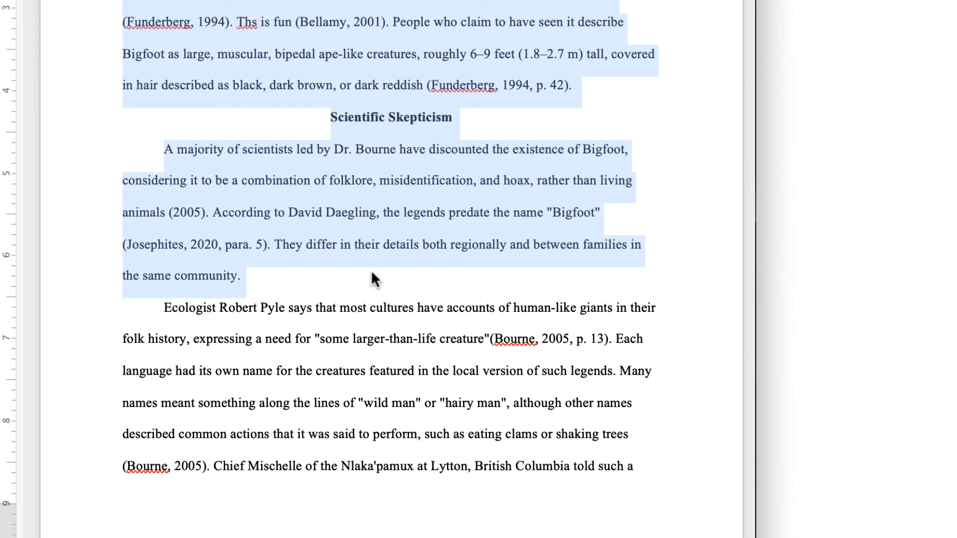
right_click(230, 225)
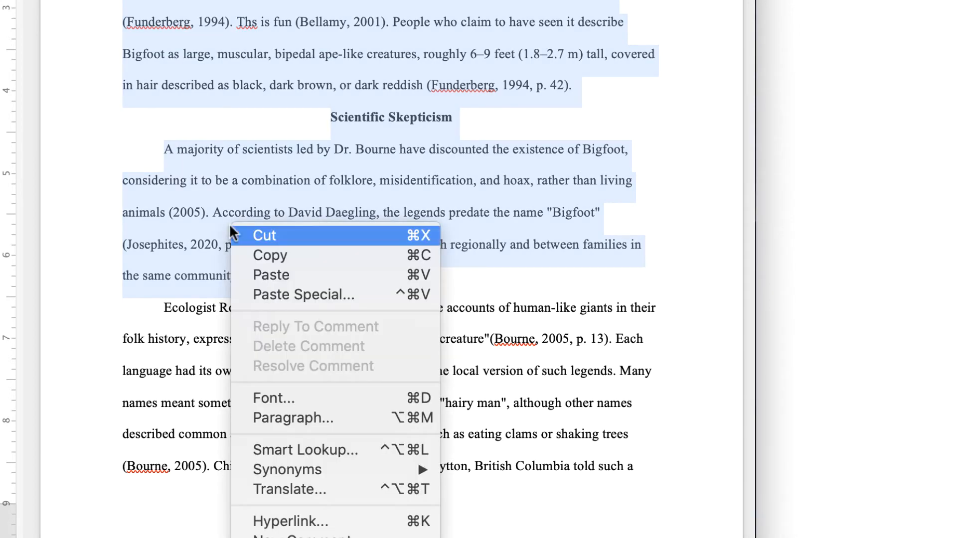
left_click(275, 256)
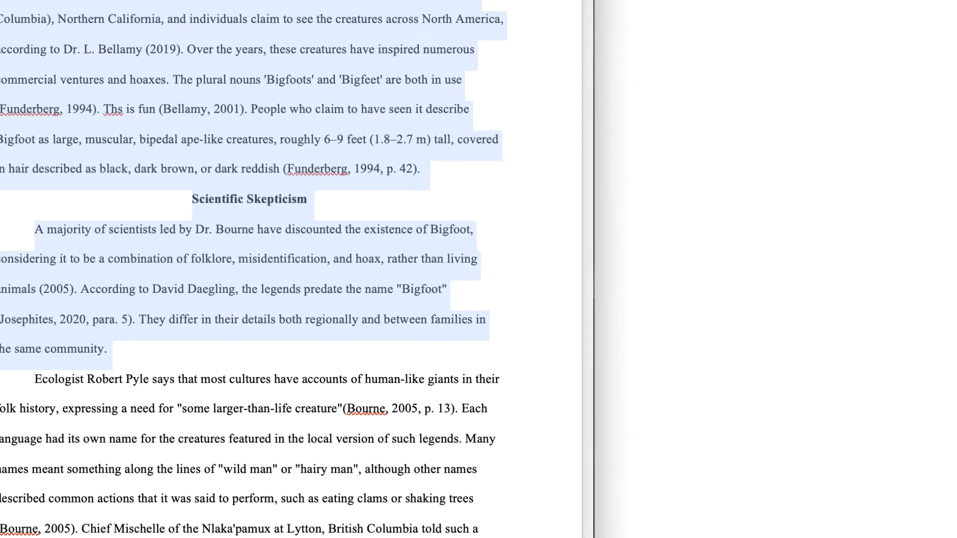
Replace the placeholder "Type the body of your paper here!" in the new paper with the copied text, using Match Formatting.
left_click(286, 259)
left_click_drag(304, 241, 124, 241)
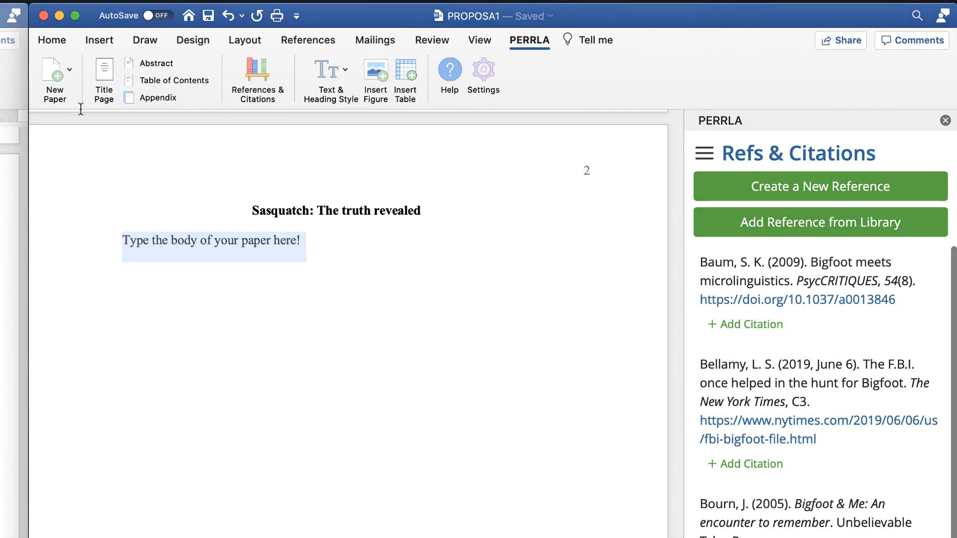
left_click(55, 43)
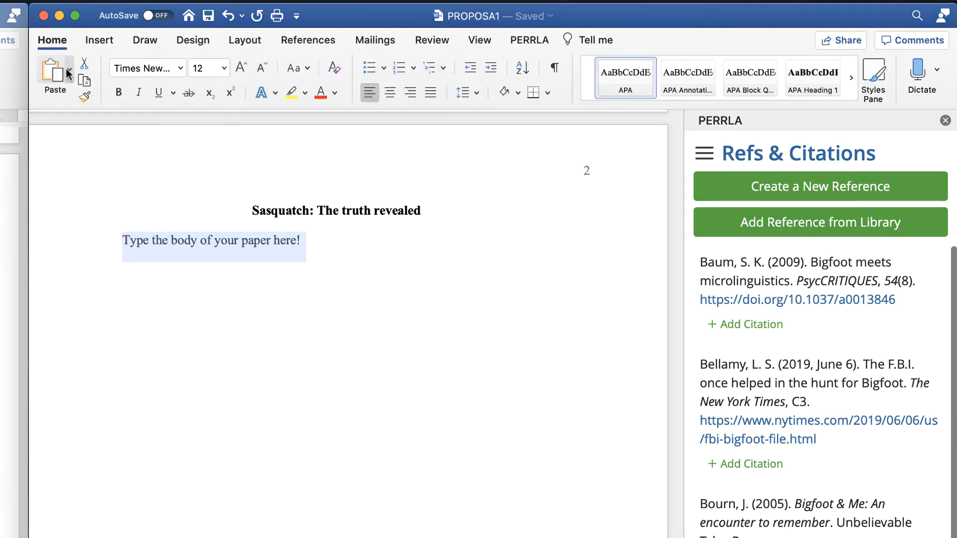
left_click(70, 72)
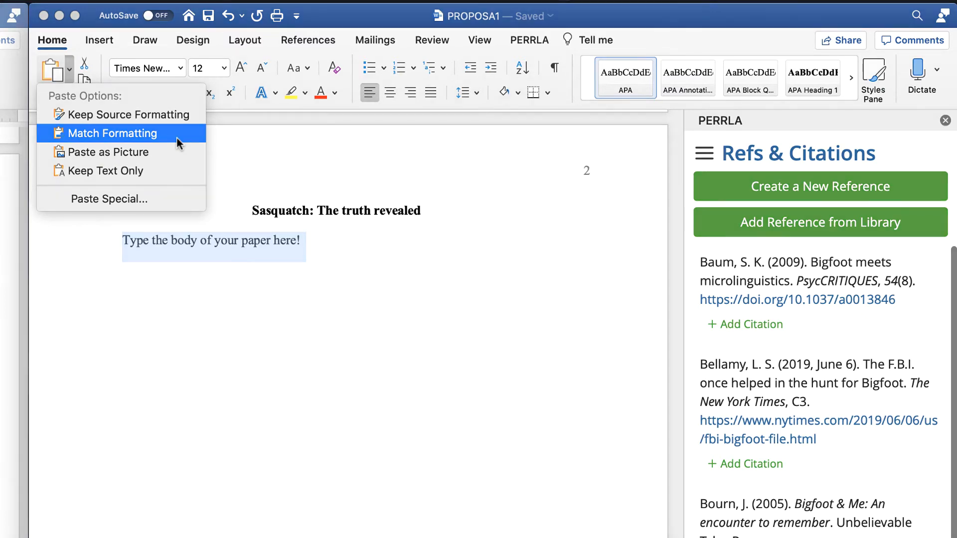
left_click(176, 137)
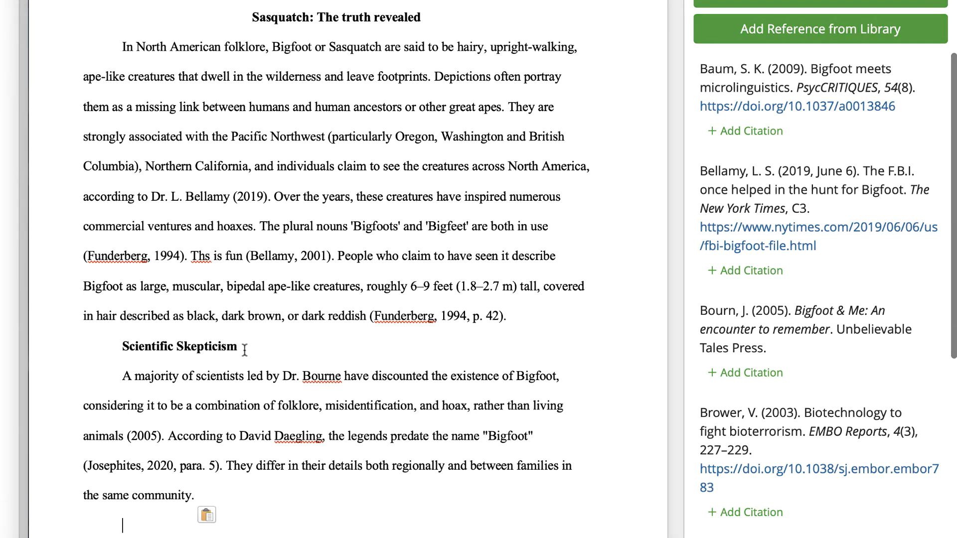
Apply PERRLA's Heading 1 style to the "Scientific Skepticism" line in the new paper.
triple_click(245, 350)
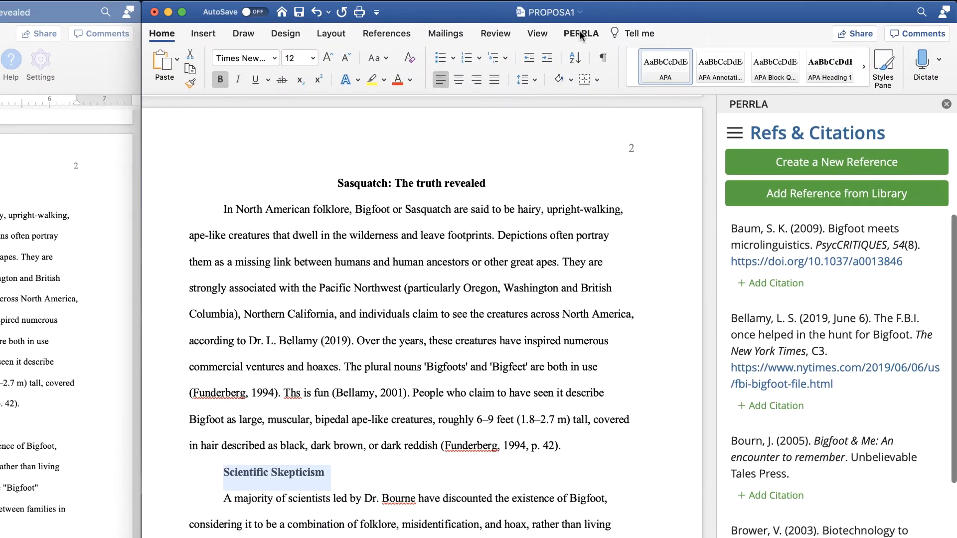
left_click(581, 34)
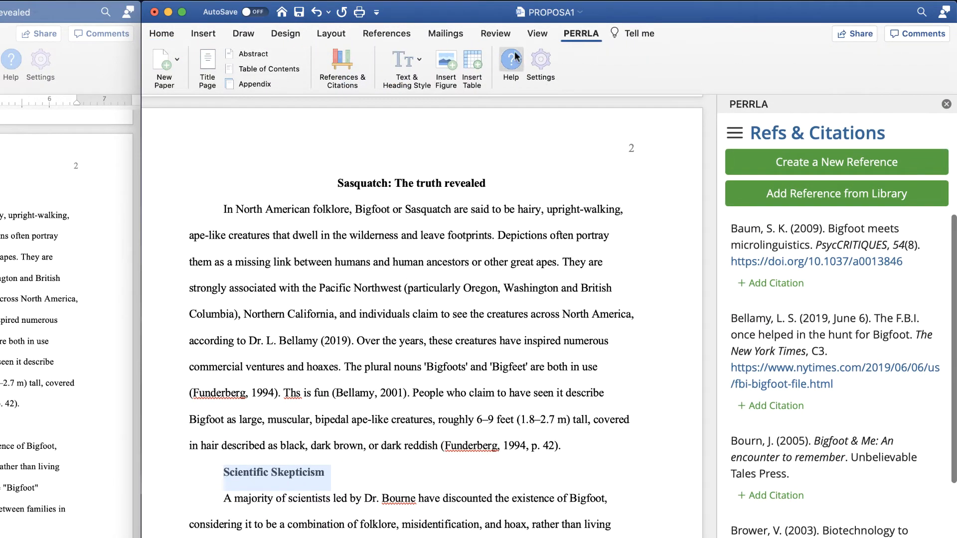
left_click(423, 64)
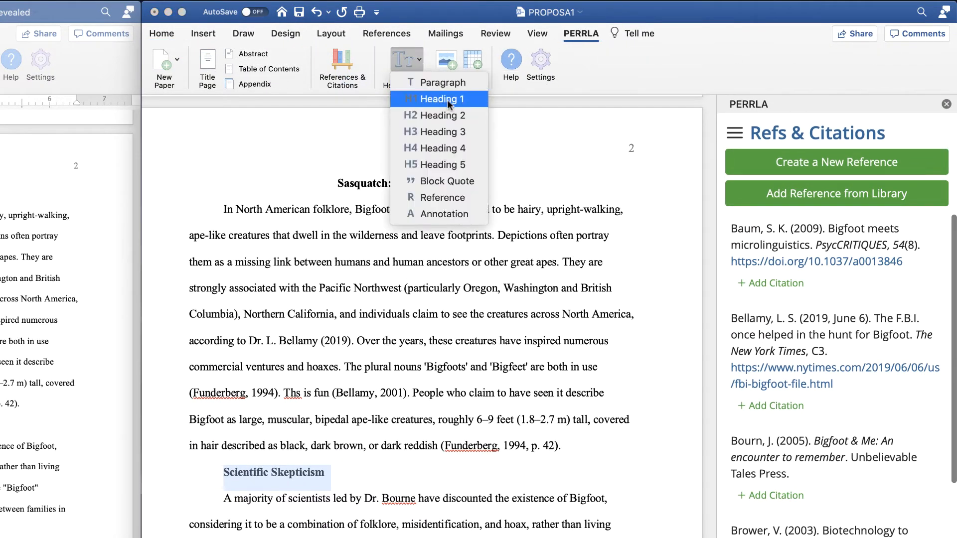
left_click(477, 99)
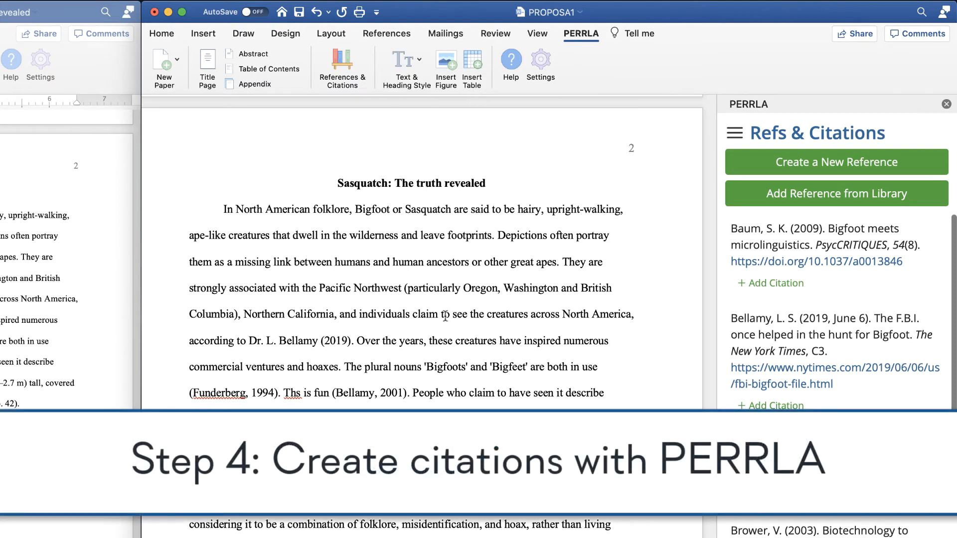
Replace "(2019)" in the first body paragraph with a PERRLA citation of the New York Times article, leaving out the contributor's name.
scroll(422, 309, "down", 5)
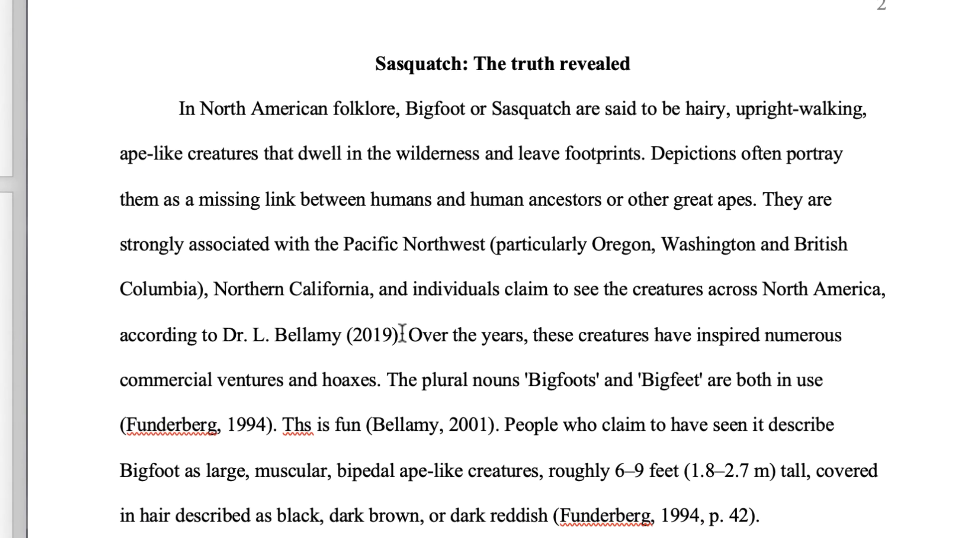
left_click_drag(396, 334, 348, 335)
left_click(348, 335)
key("shift+Right")
key("shift+Right")
key("shift+Right")
key("shift+Right")
key("shift+Right")
key("shift+Right")
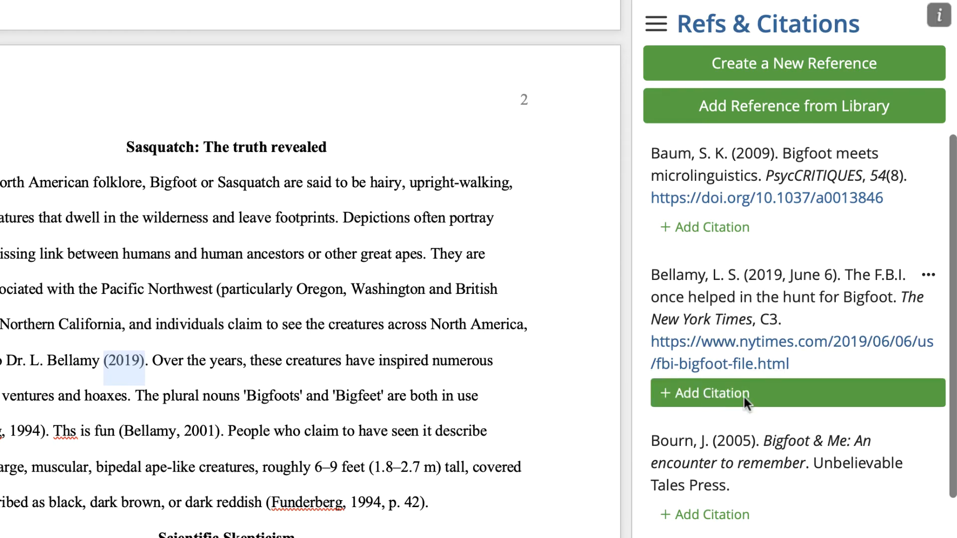
left_click(744, 398)
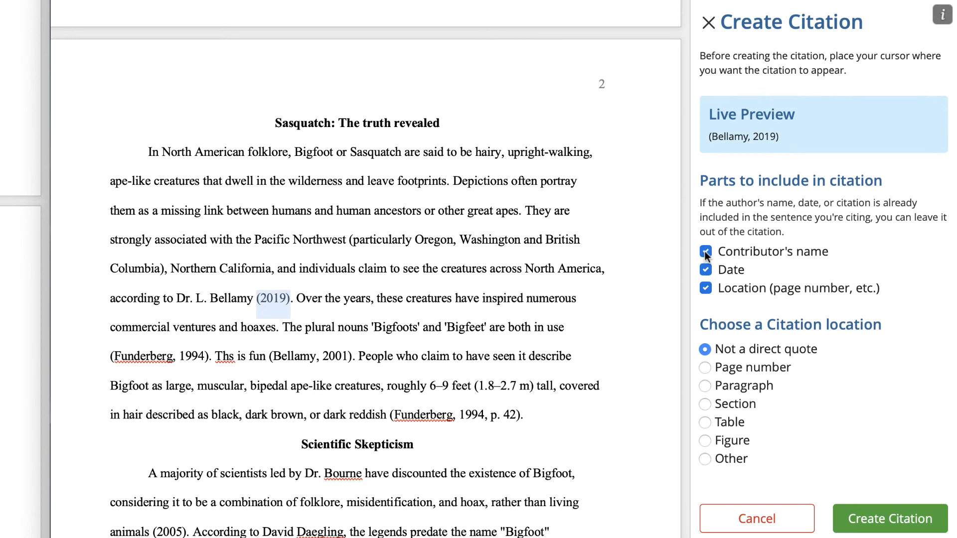
left_click(696, 262)
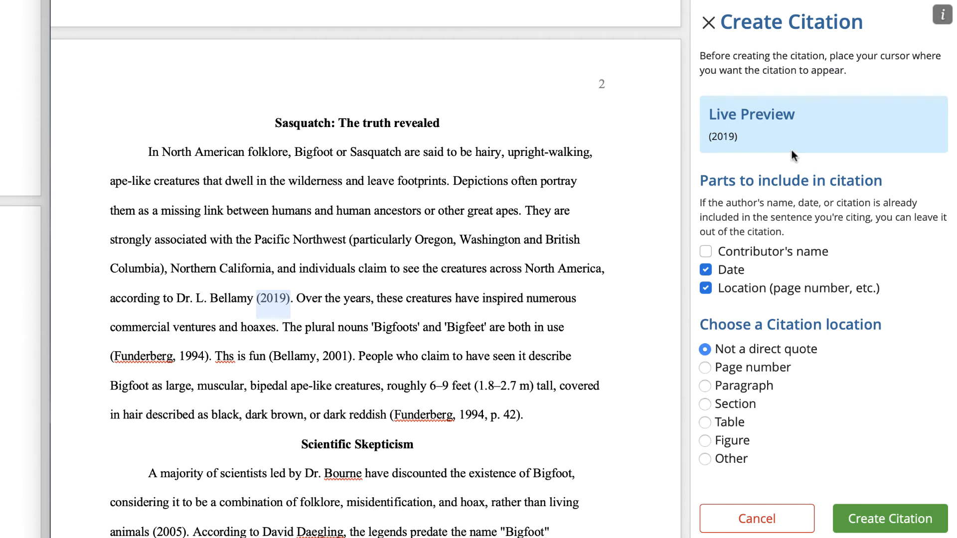
left_click(857, 518)
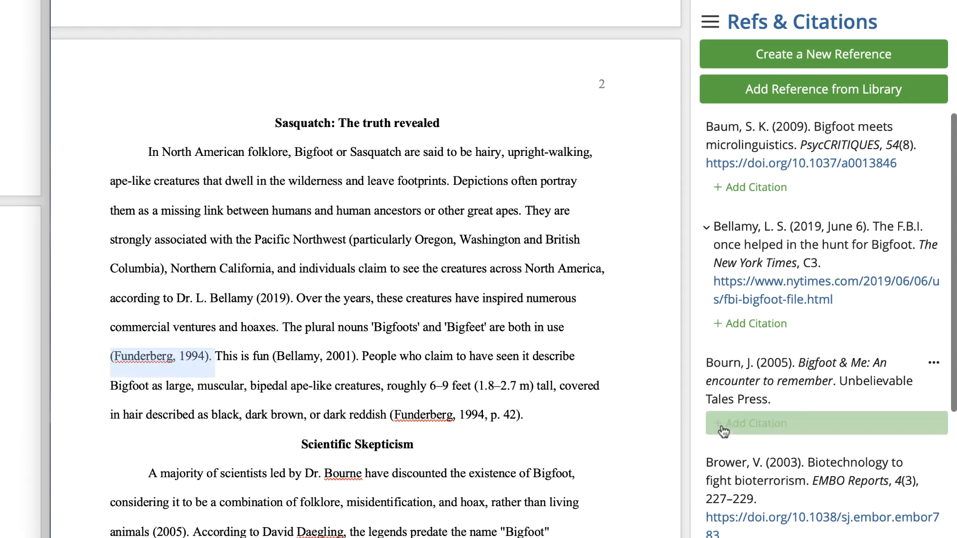
Replace the selected 1994 citation after "both in use" with a not-a-direct-quote citation of "Sasquatch: The truth behind the mystery".
scroll(733, 429, "down", 10)
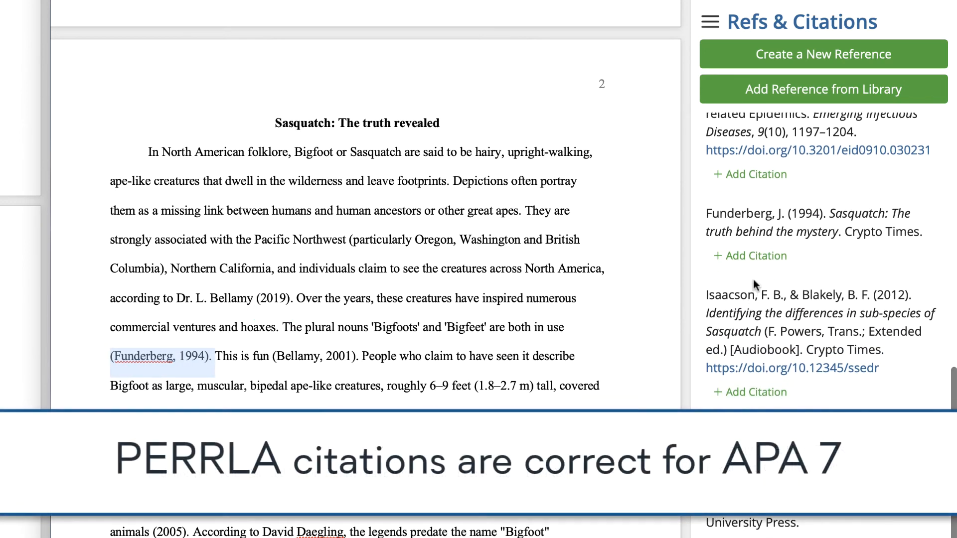
left_click(756, 256)
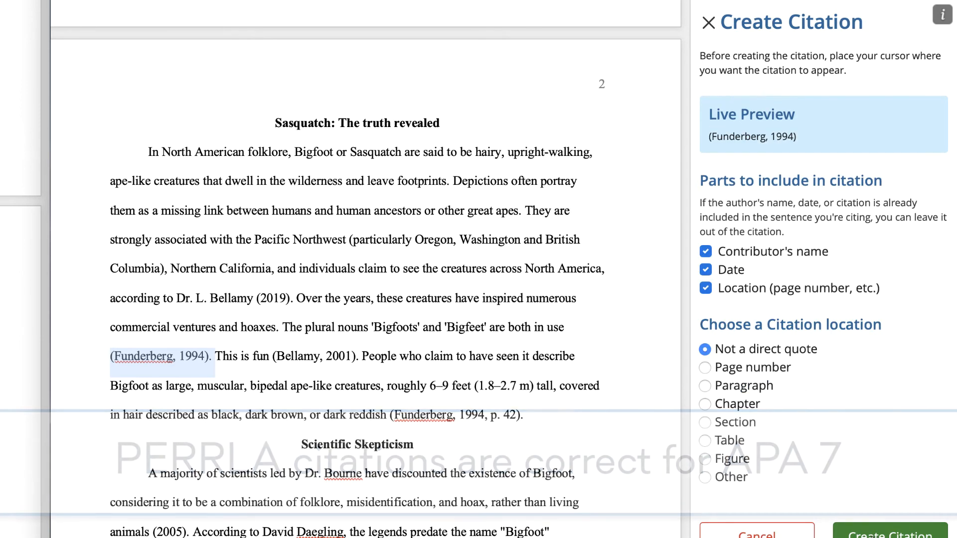
left_click(878, 534)
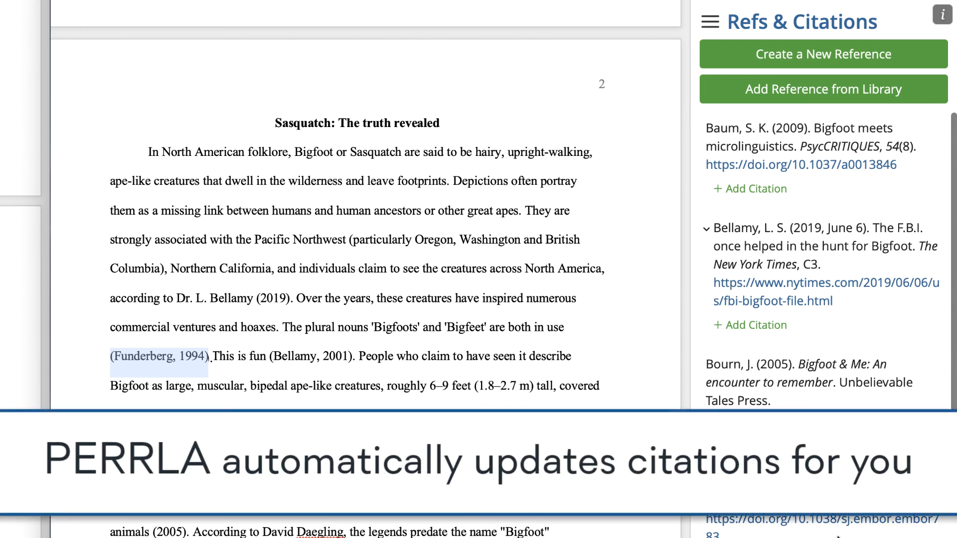
Replace the citation ending the first body paragraph with one of "Sasquatch: The truth behind the mystery", citing page number 42.
left_click(395, 414)
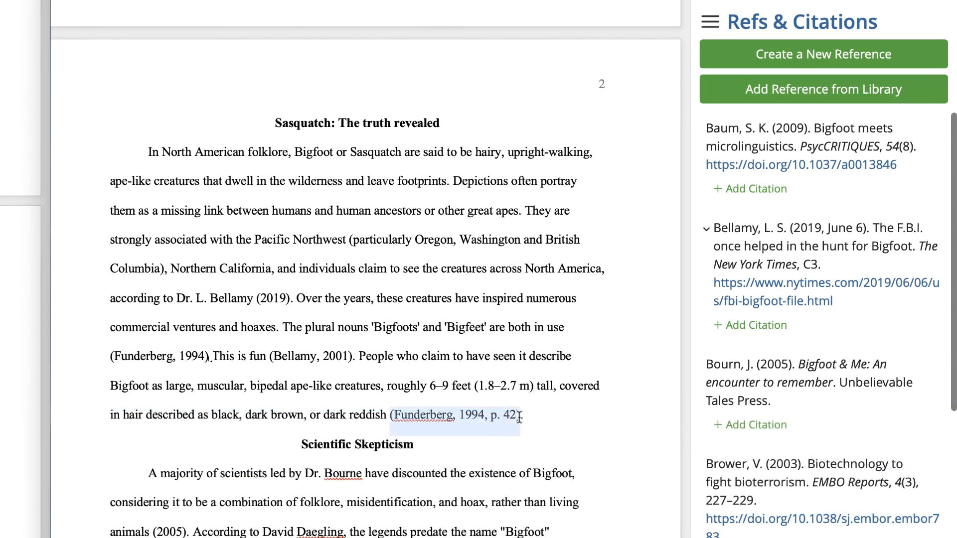
scroll(784, 488, "down", 7)
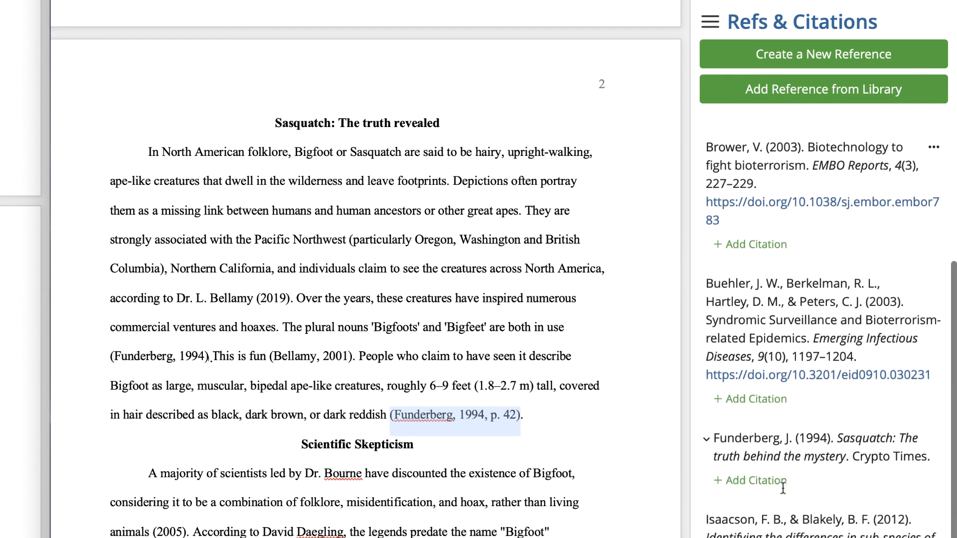
left_click(760, 480)
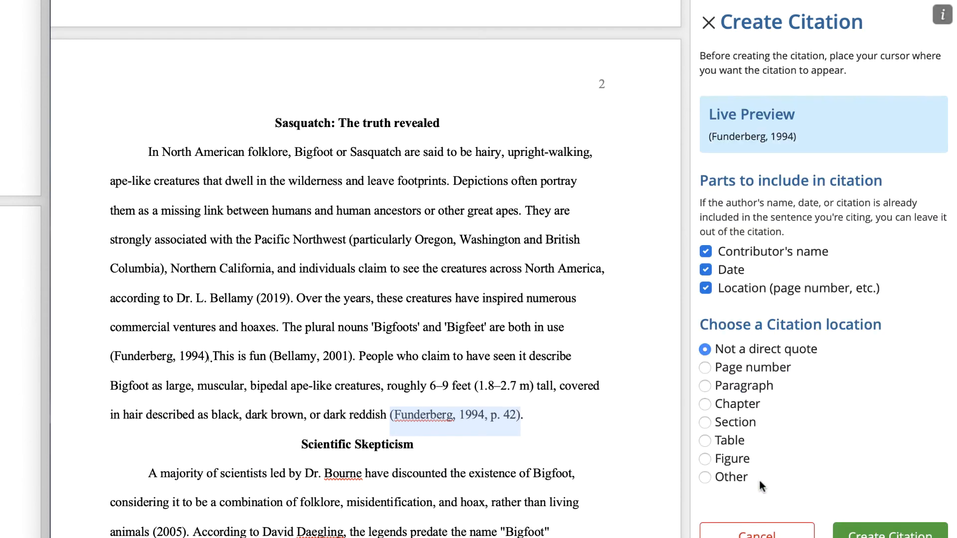
left_click(706, 369)
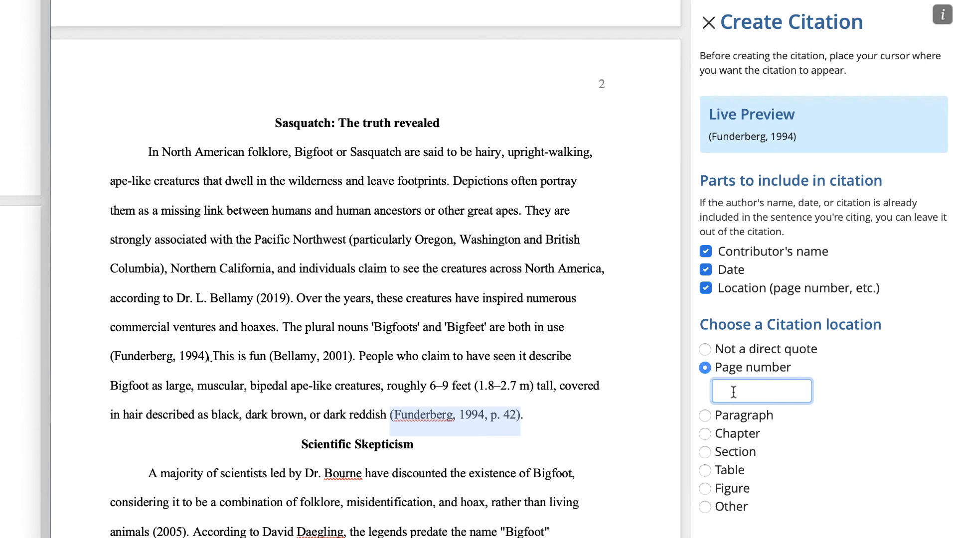
type("42")
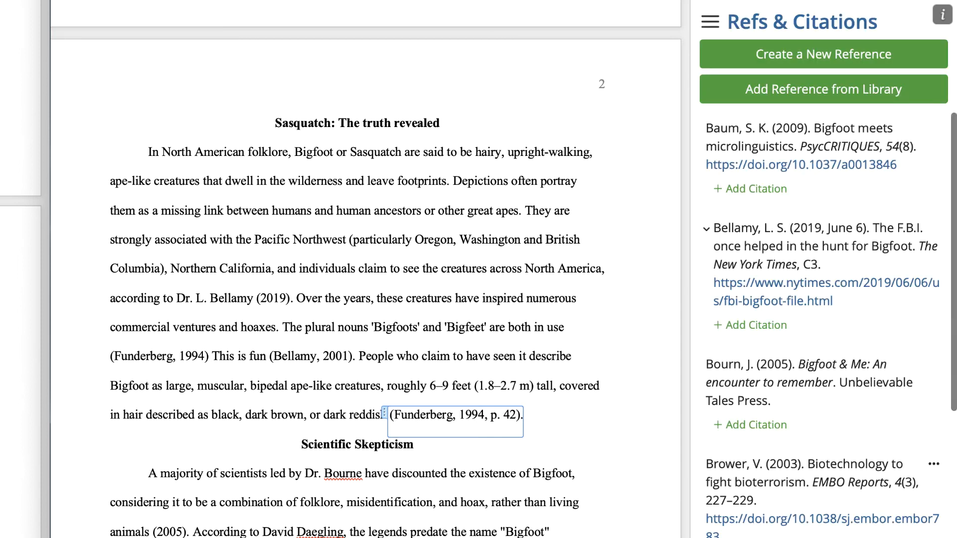
Review the rest of the new paper, from the first body page through its headings and citations to the References page.
left_click(551, 414)
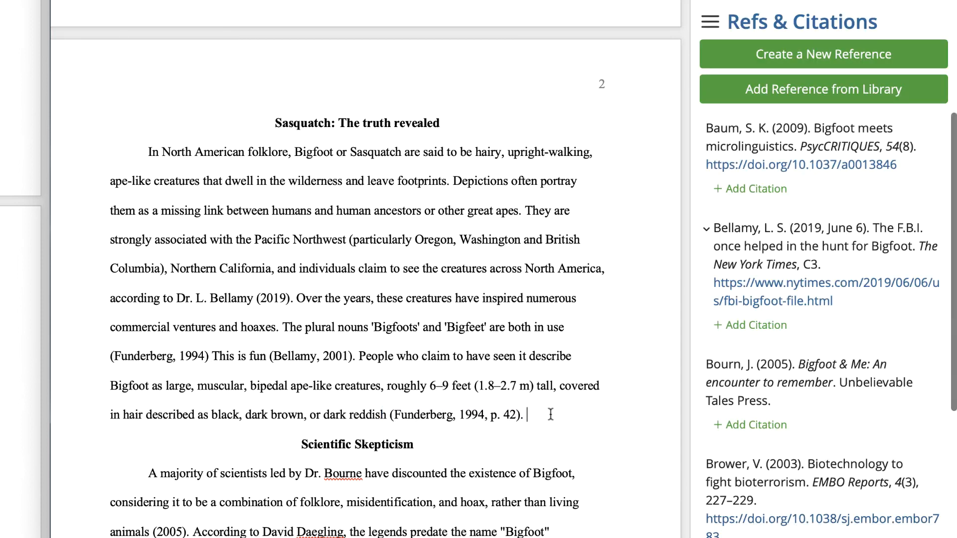
scroll(551, 415, "down", 8)
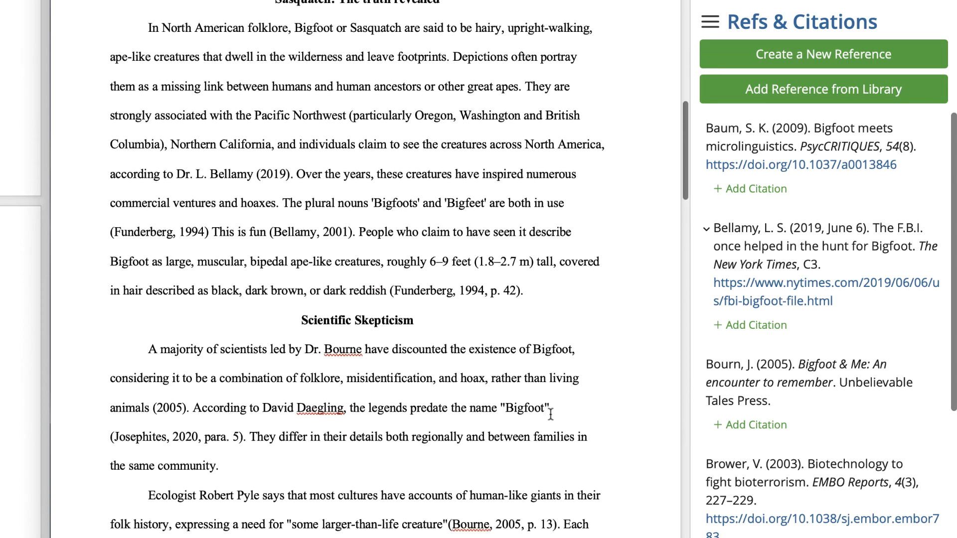
scroll(551, 424, "down", 20)
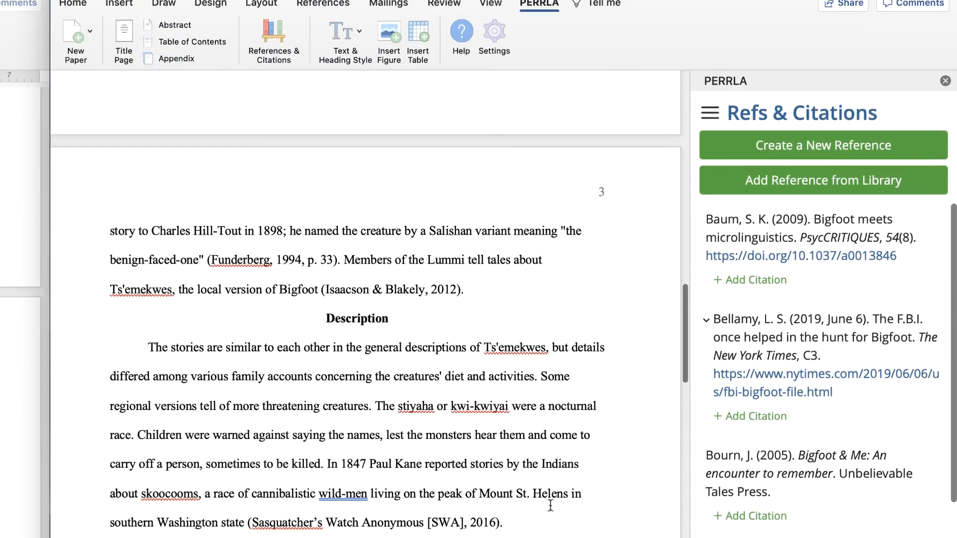
scroll(550, 535, "down", 12)
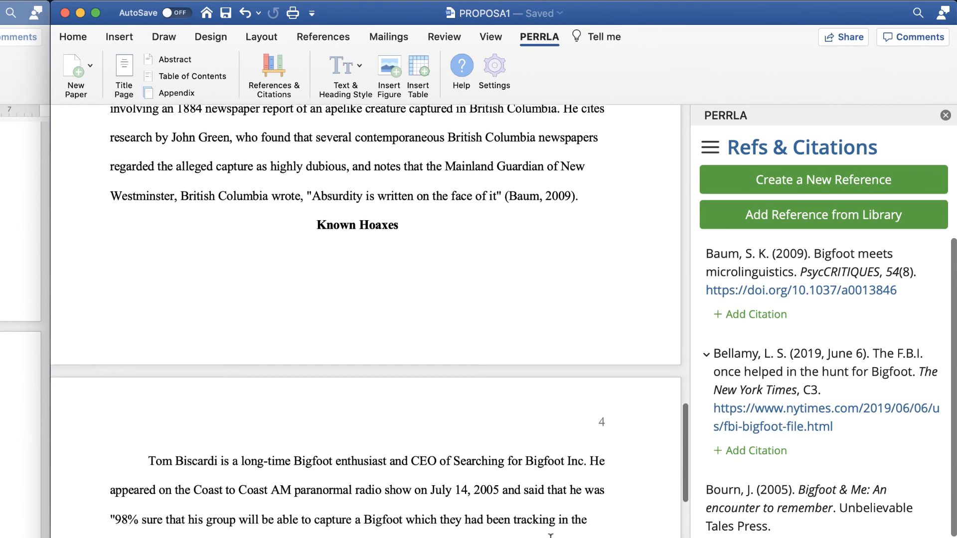
scroll(550, 534, "down", 20)
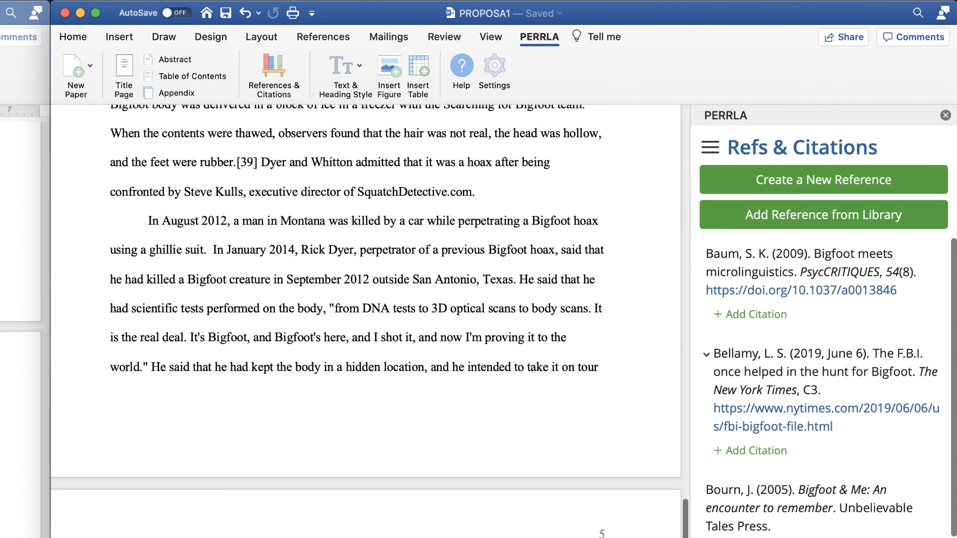
scroll(551, 534, "down", 8)
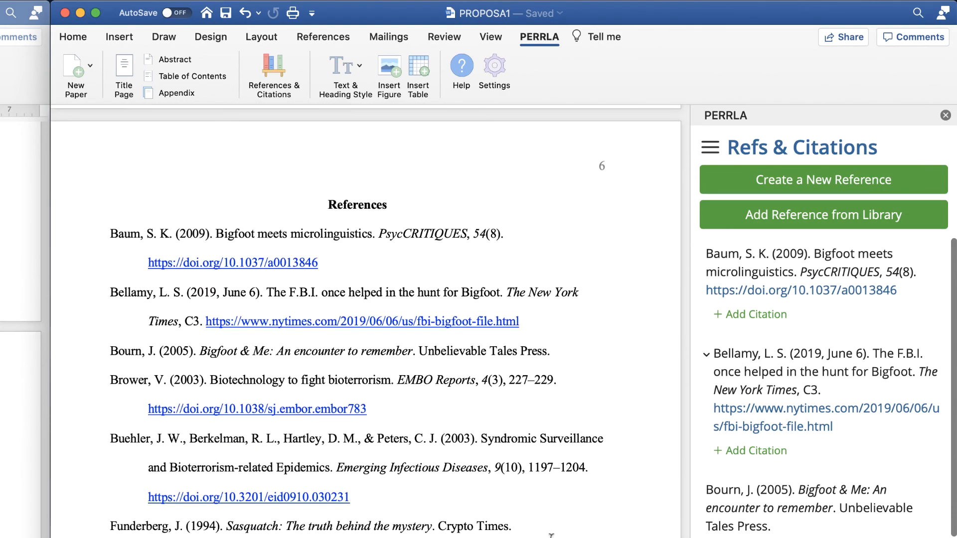
scroll(551, 535, "down", 10)
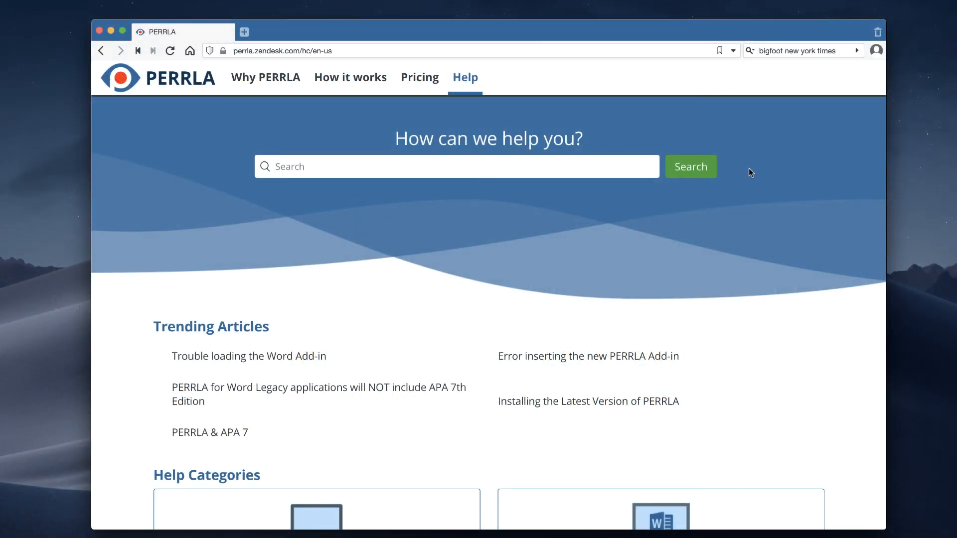
Switch to the PERRLA help site in the browser and look through the PERRLA for Word (New Add-in) category's articles and FAQs.
scroll(749, 169, "down", 5)
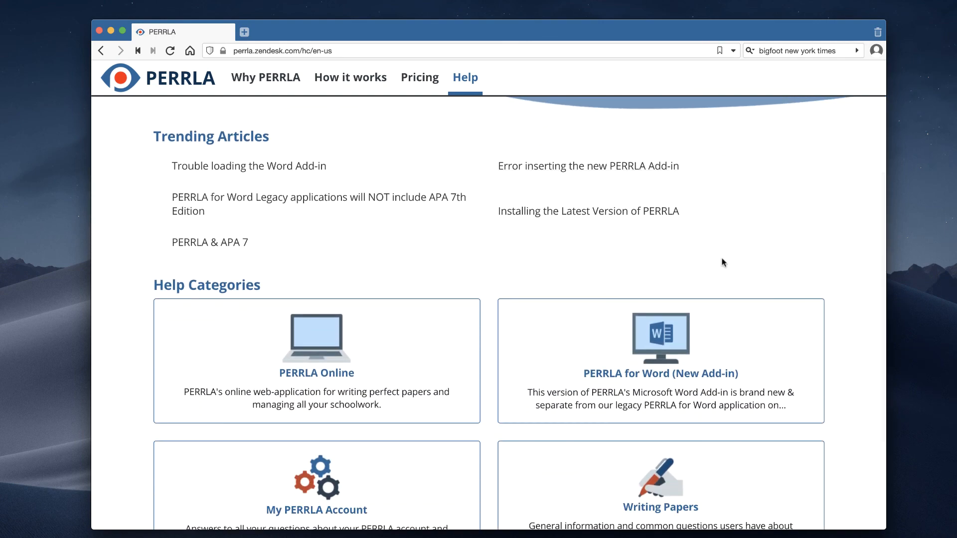
left_click(650, 399)
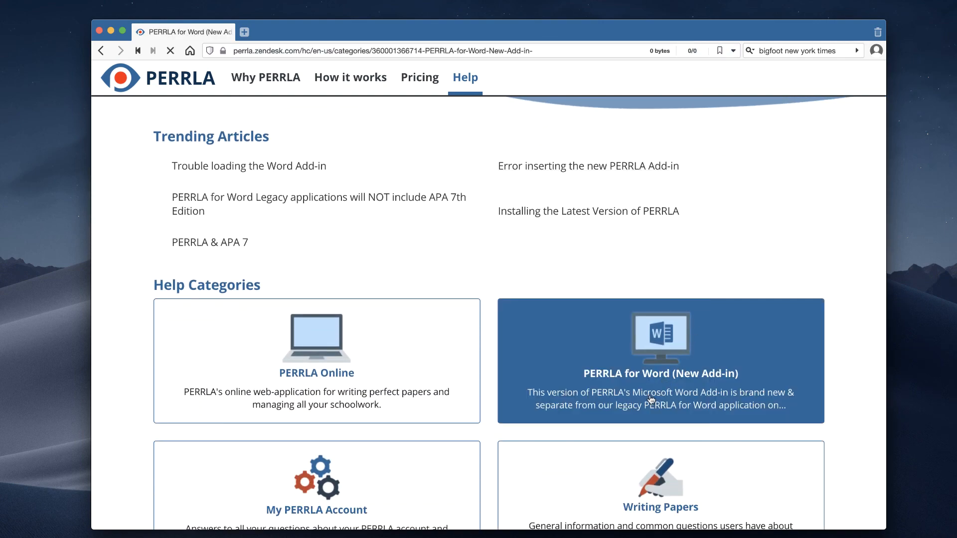
scroll(650, 399, "down", 5)
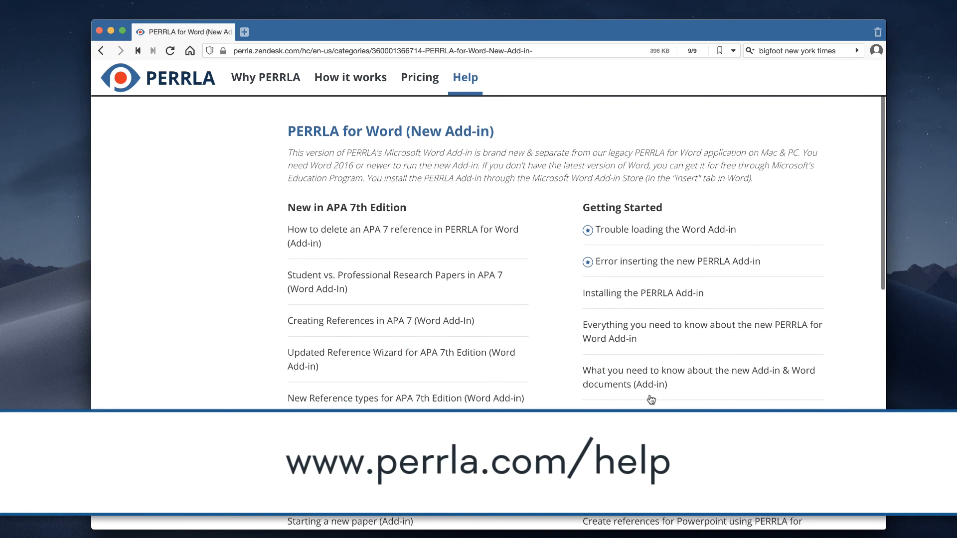
scroll(651, 398, "down", 4)
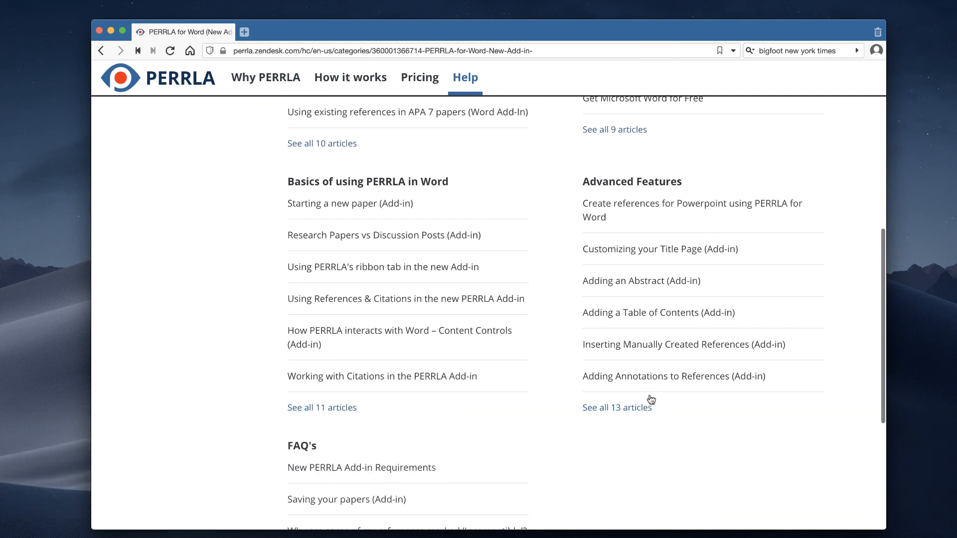
scroll(651, 399, "down", 5)
scroll(651, 399, "down", 1)
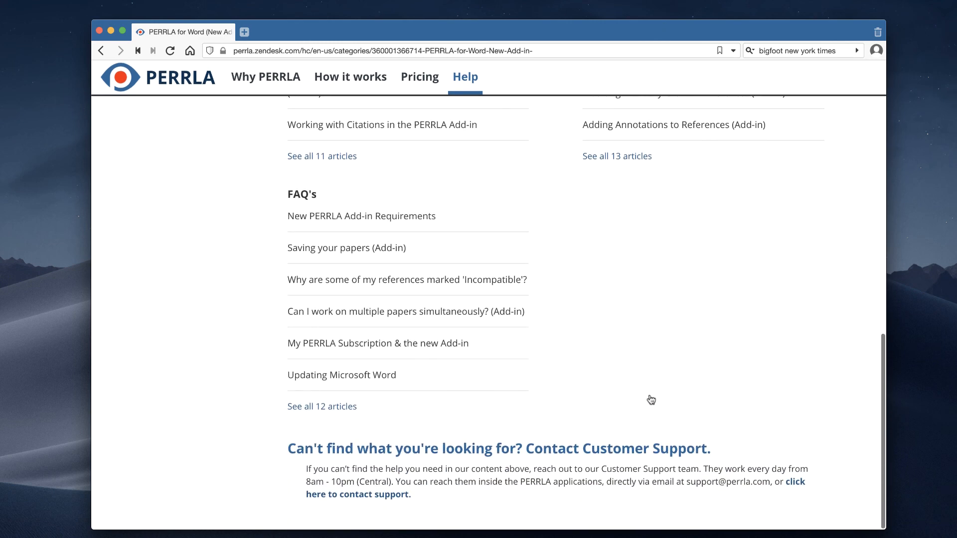
Open PERRLA's customer support contact page and examine the fields of its support request form.
left_click(392, 499)
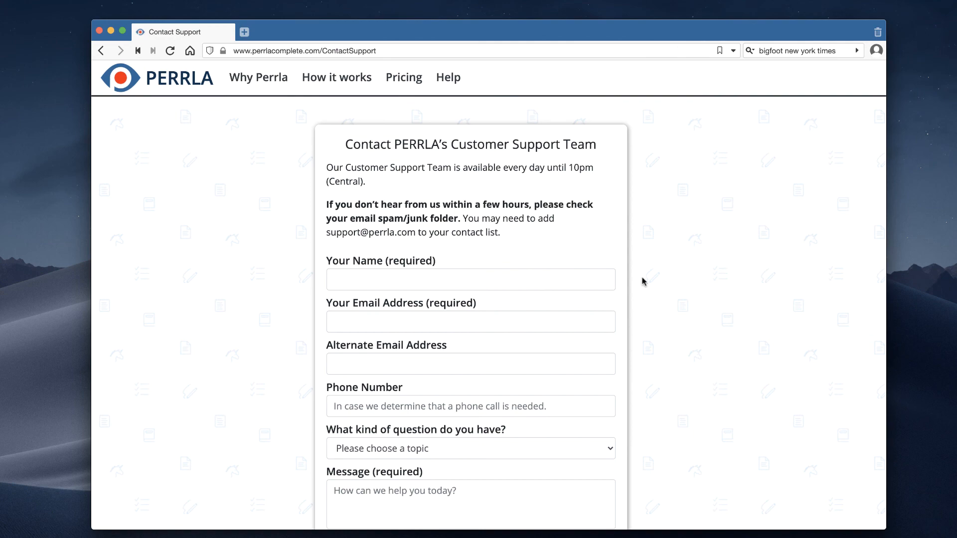
scroll(643, 282, "down", 5)
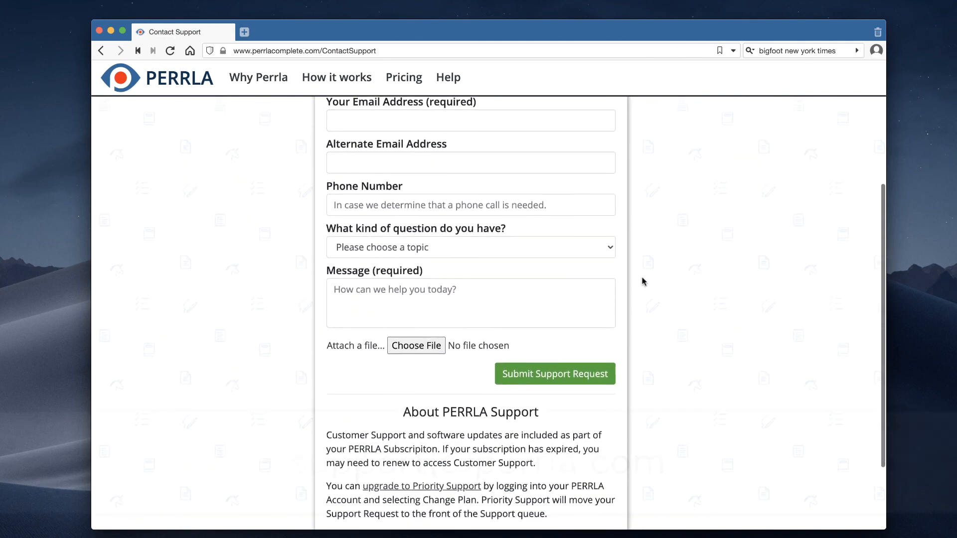
scroll(642, 282, "up", 3)
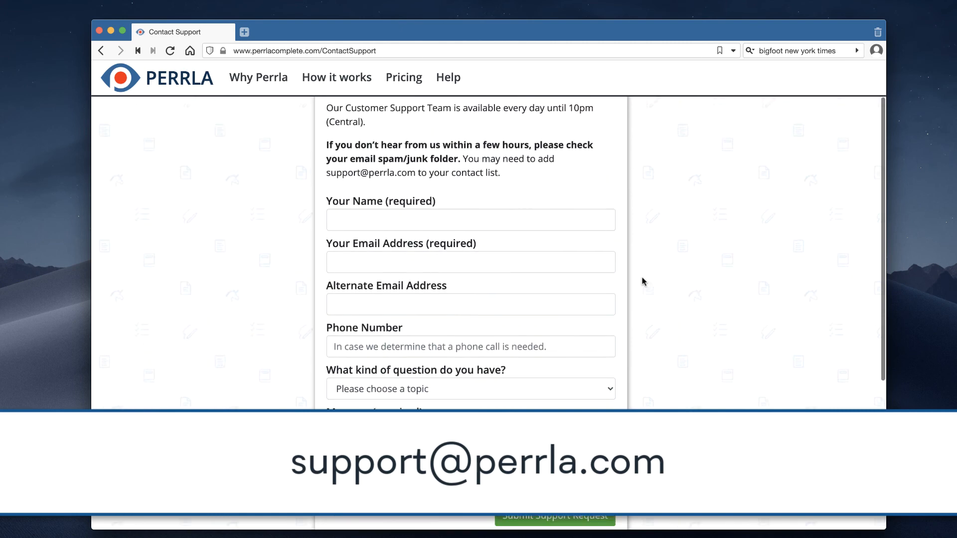
scroll(643, 282, "up", 2)
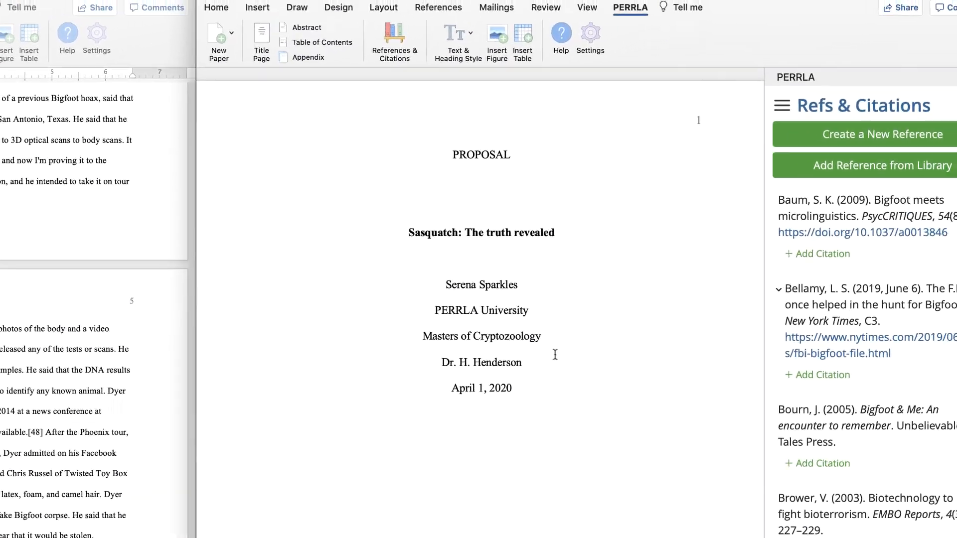
Switch back to the new paper in Word and review it from the title page to the Scientific Skepticism section.
scroll(439, 445, "down", 3)
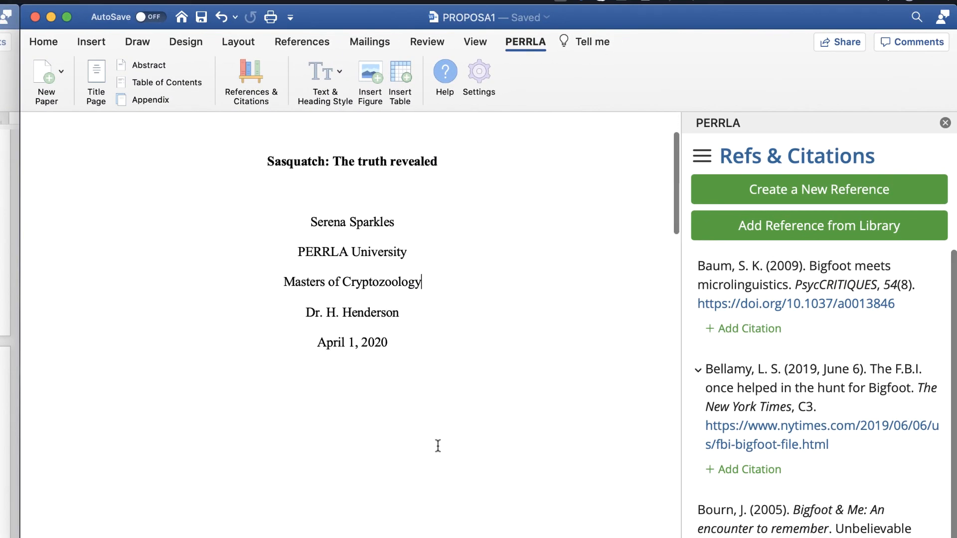
scroll(438, 445, "down", 10)
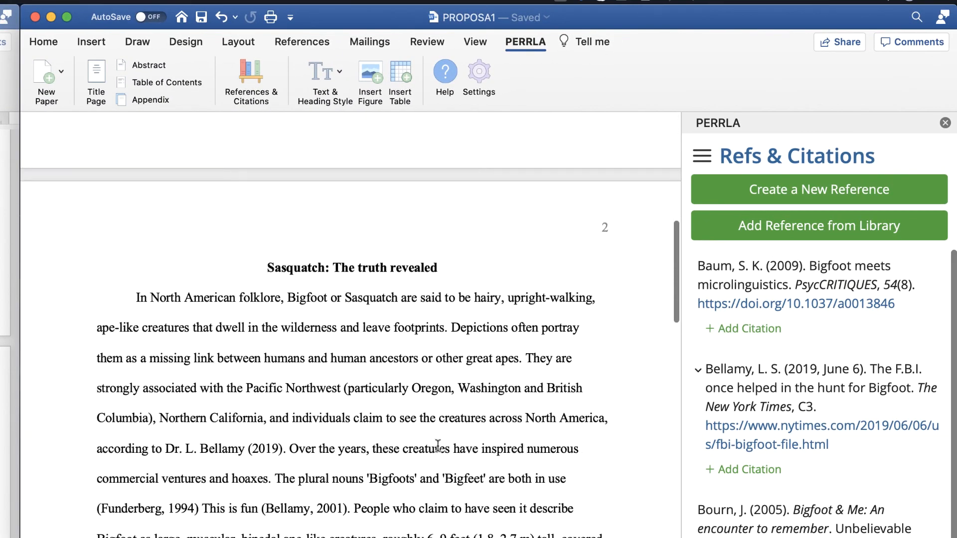
scroll(438, 445, "down", 2)
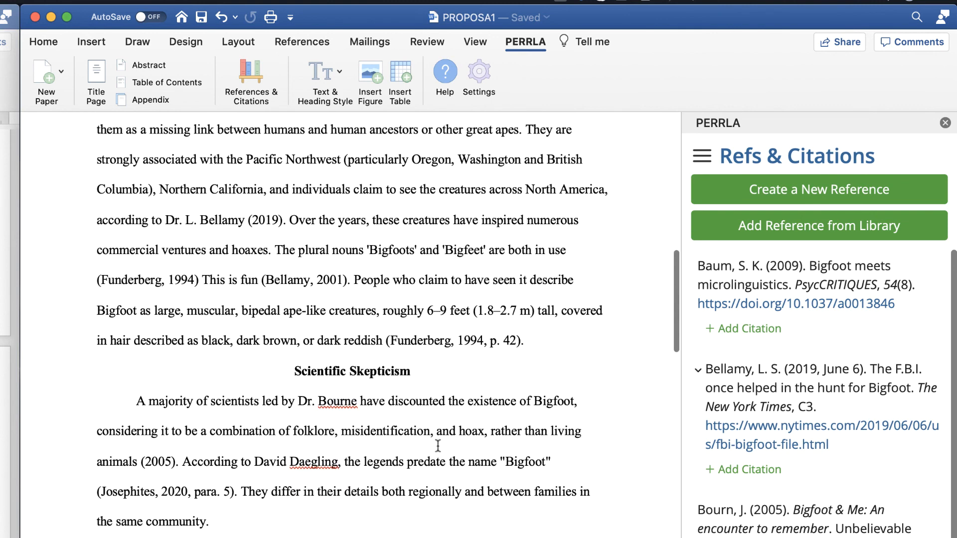